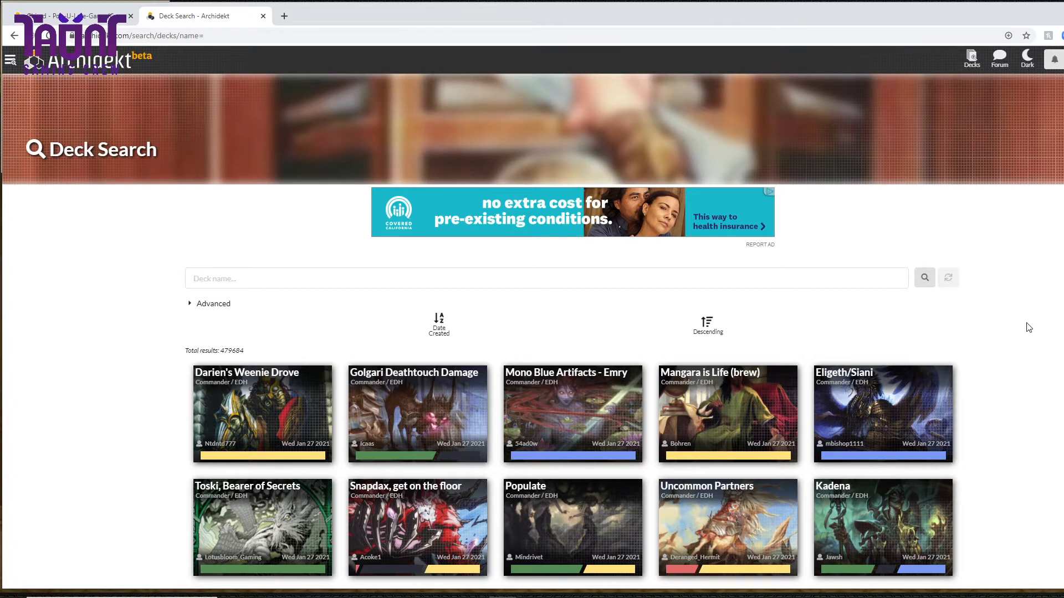
Create a private Commander / EDH deck named Ghired in the Home folder
click(1062, 59)
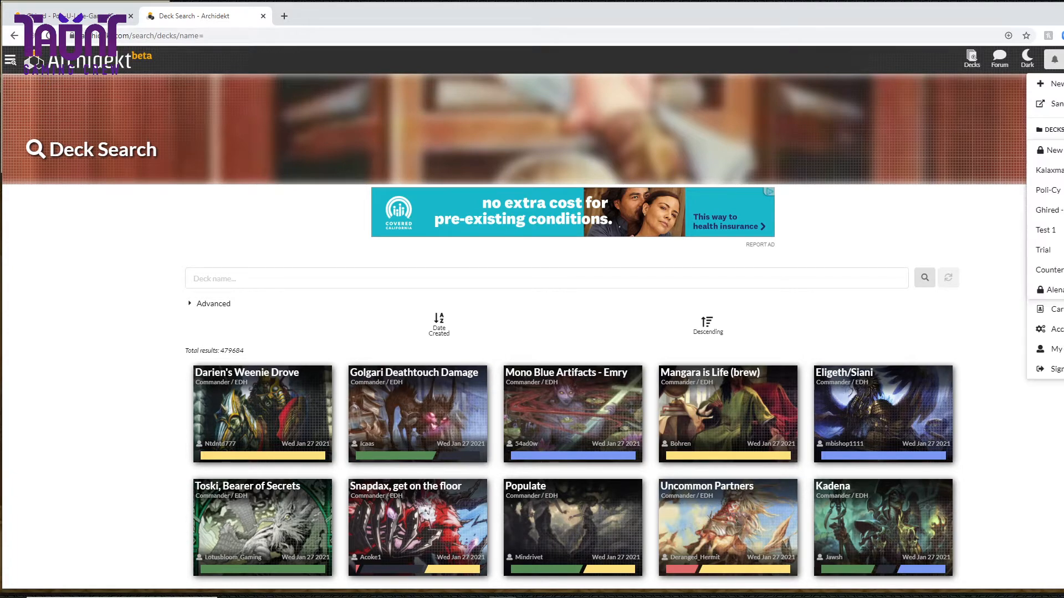
click(1053, 84)
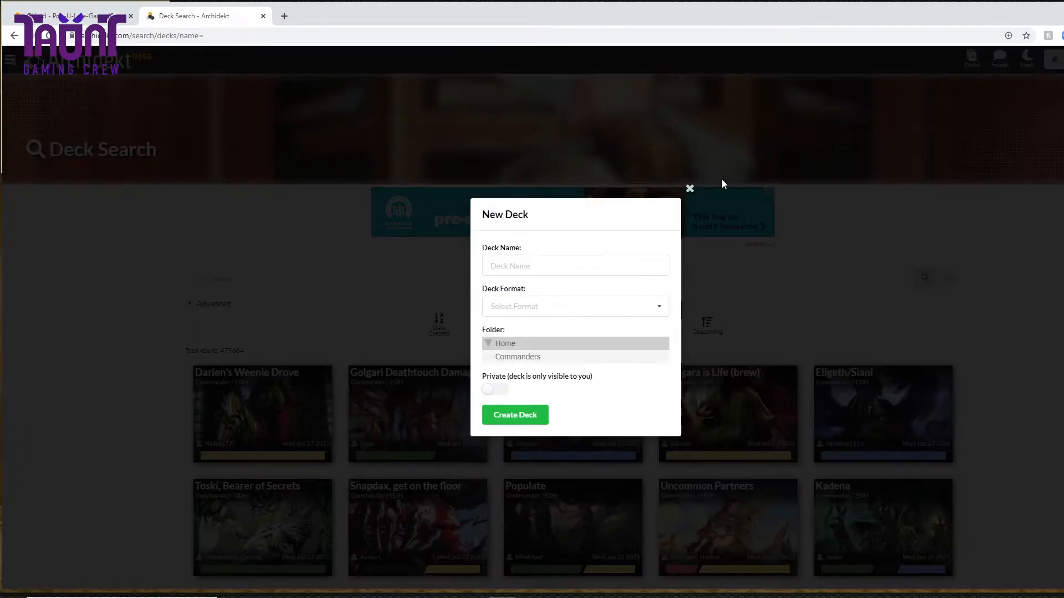
click(549, 267)
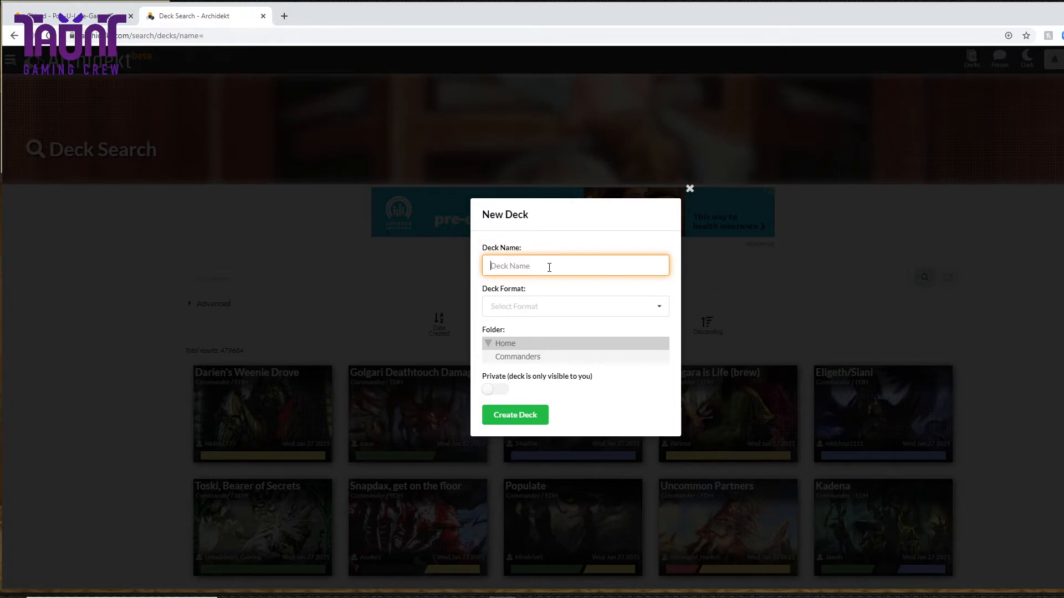
text(Ghired)
click(541, 307)
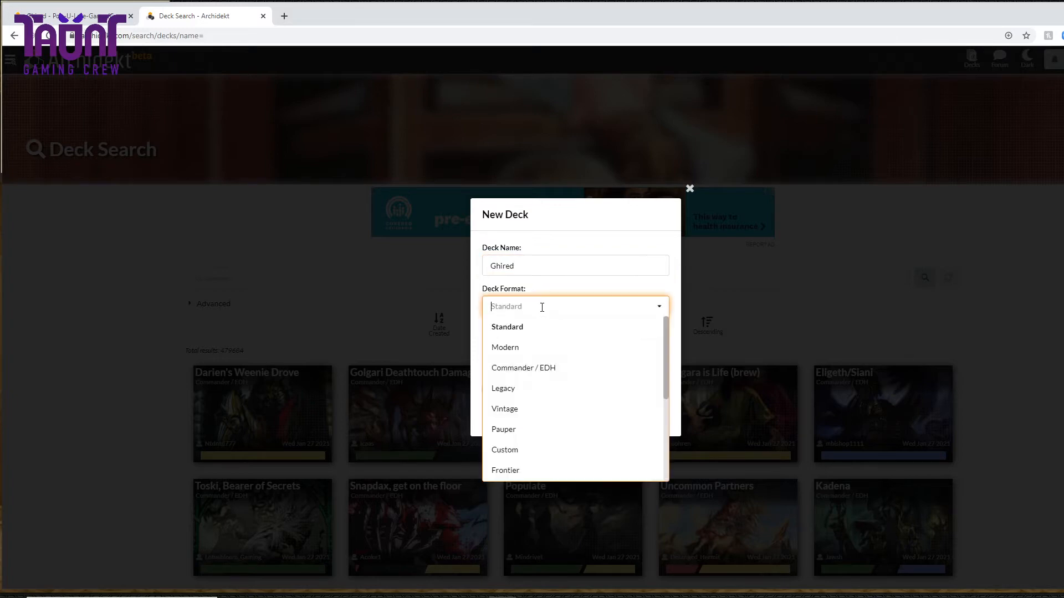
click(548, 368)
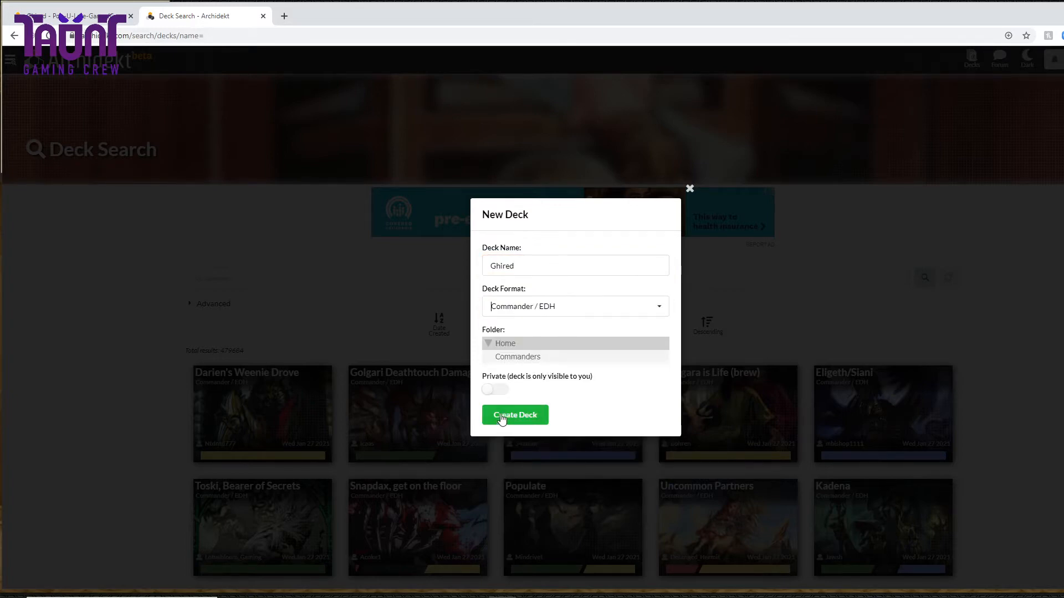
click(496, 390)
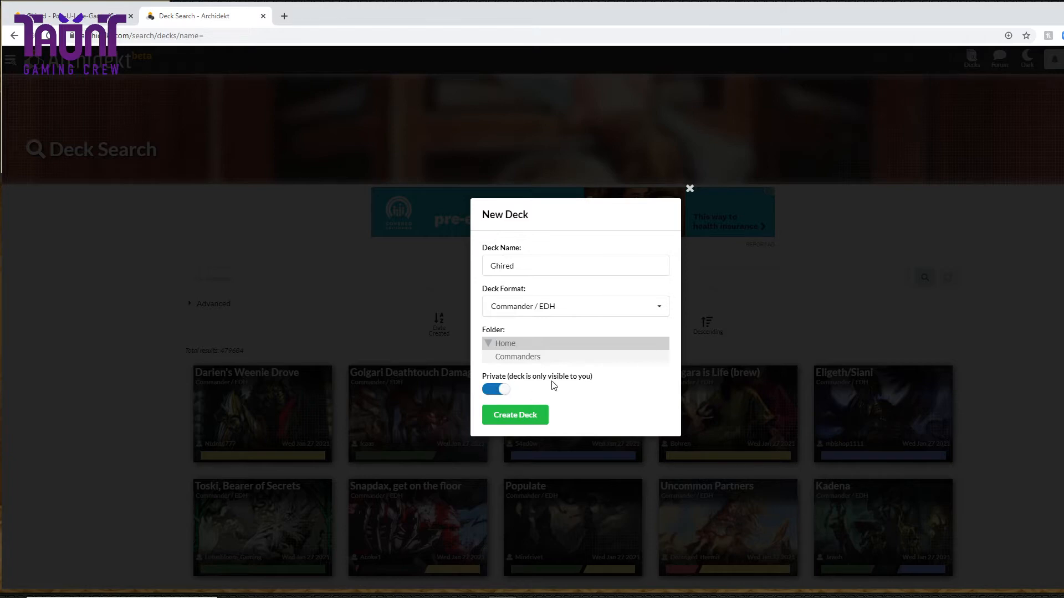
click(525, 419)
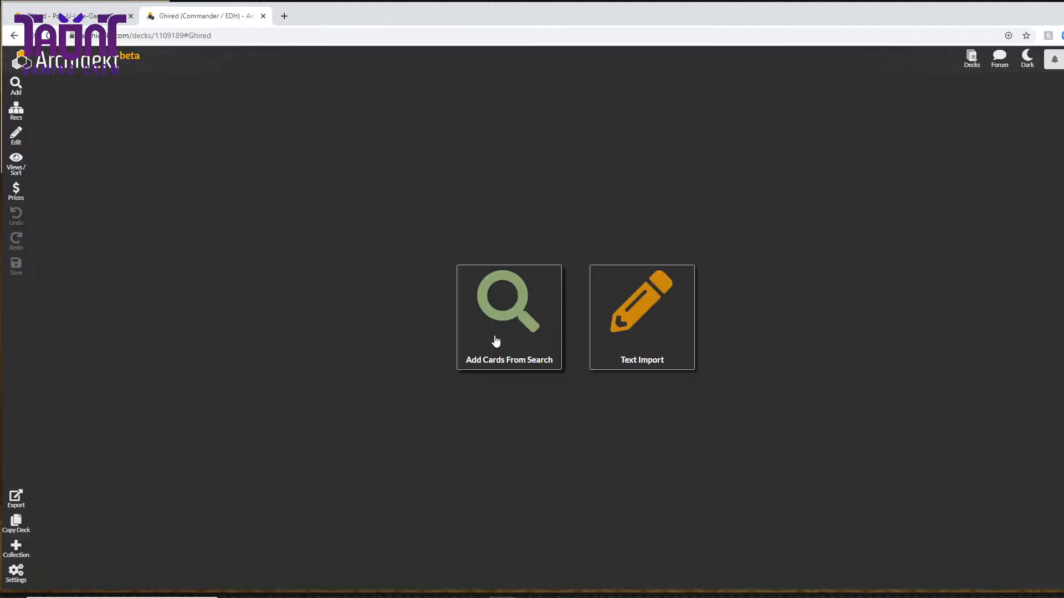
Search for Ghired, Conclave Exile, add one copy to the deck and save it
text(Ghired)
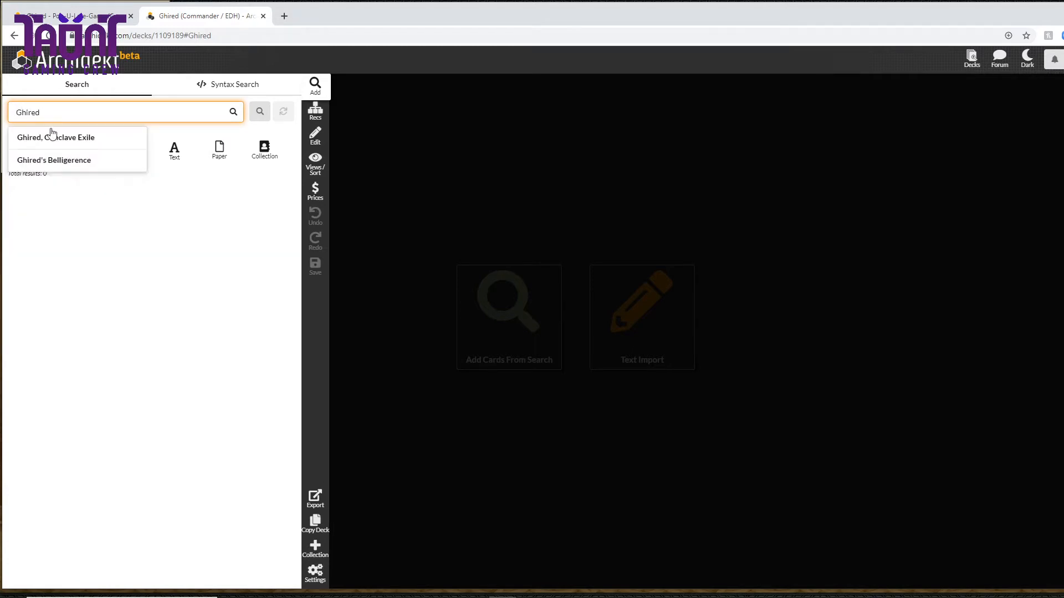
click(62, 141)
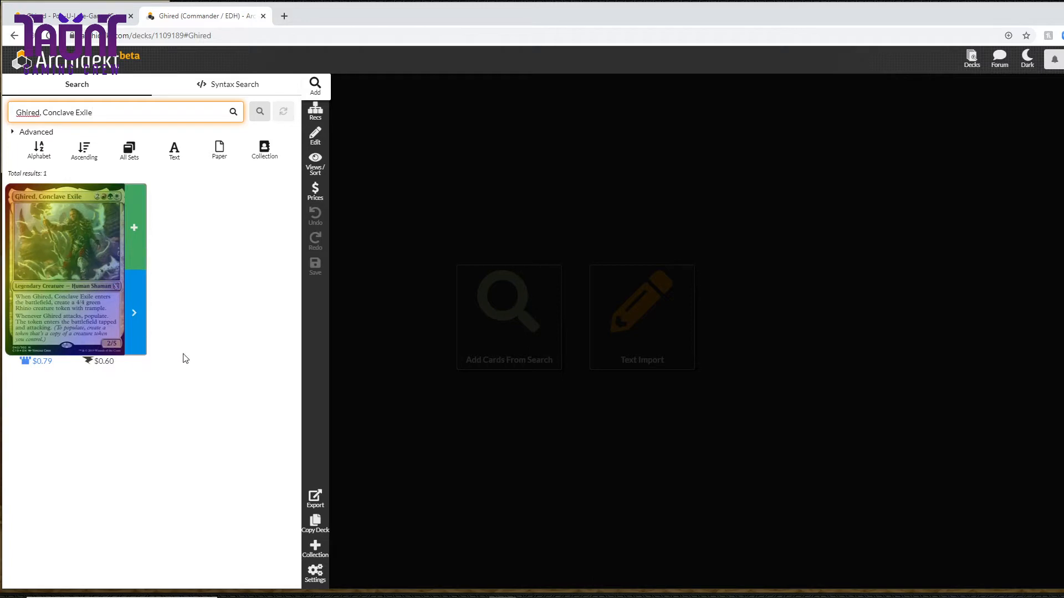
click(232, 414)
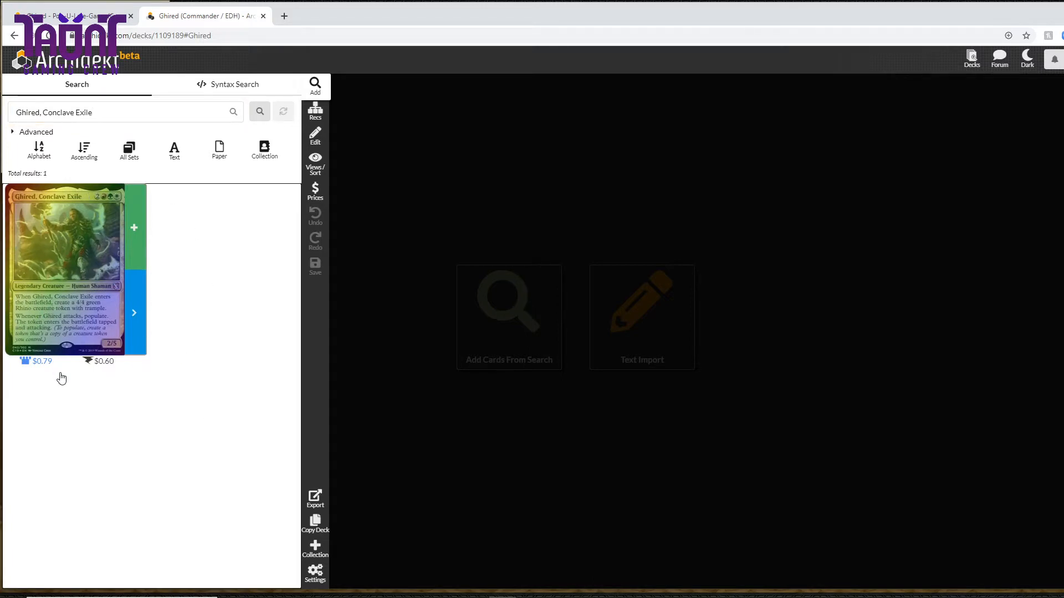
click(138, 211)
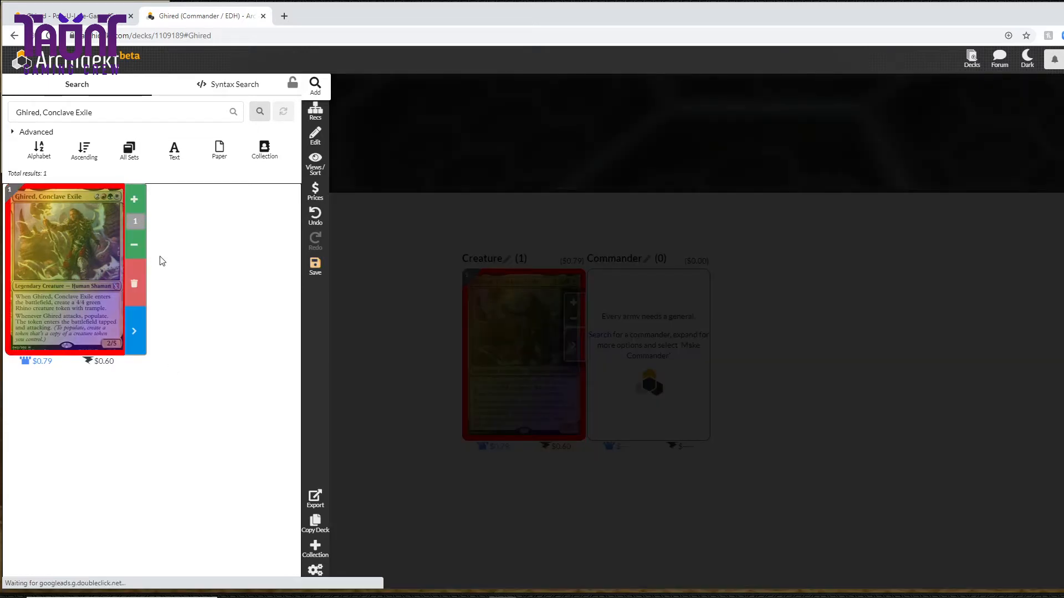
click(314, 274)
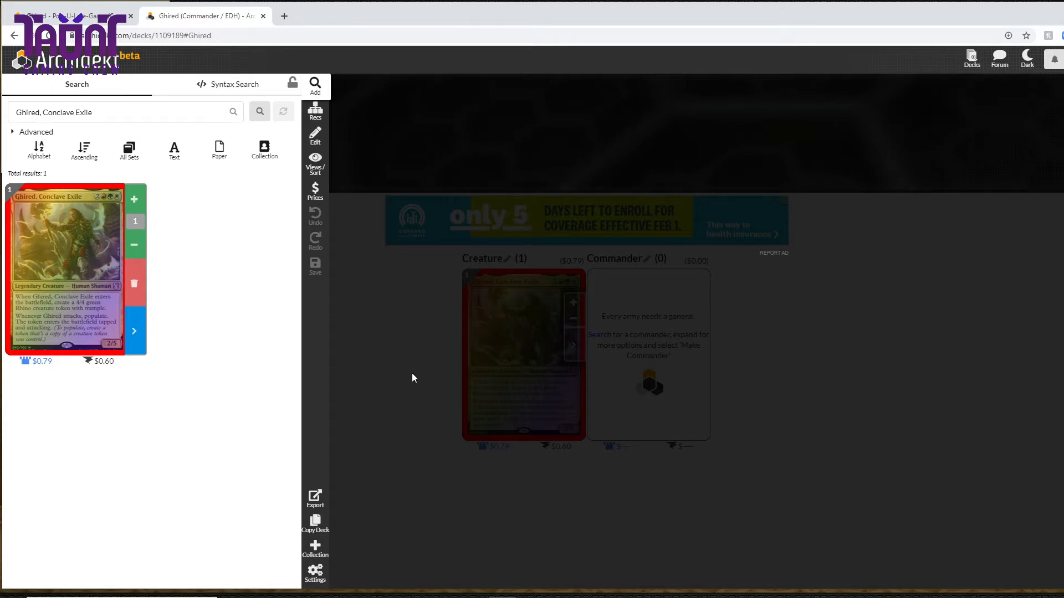
Move the Ghired, Conclave Exile card from the Creature category into the Commander category
click(411, 378)
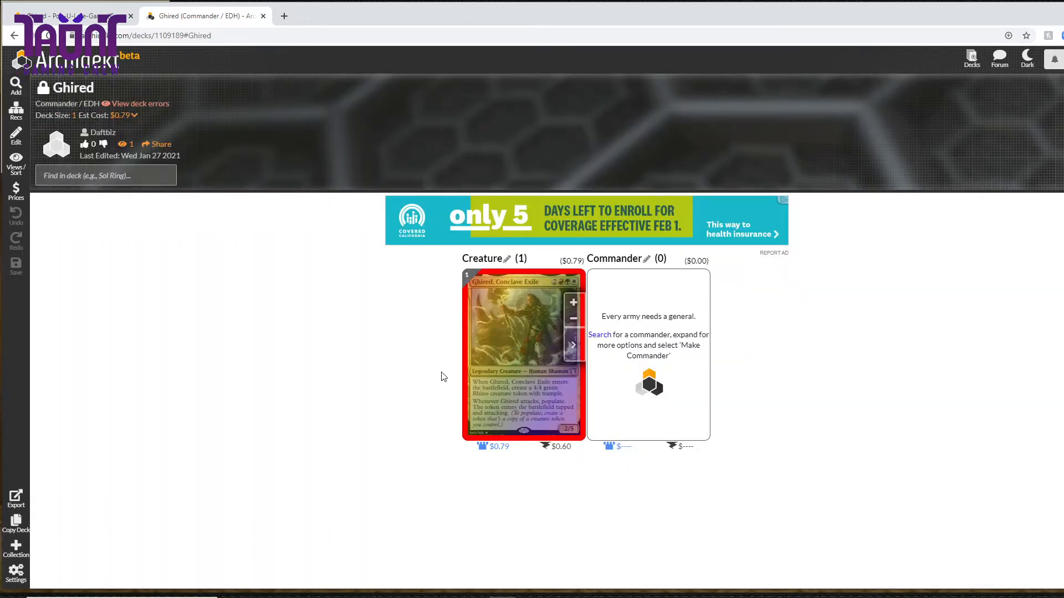
drag(499, 352, 669, 343)
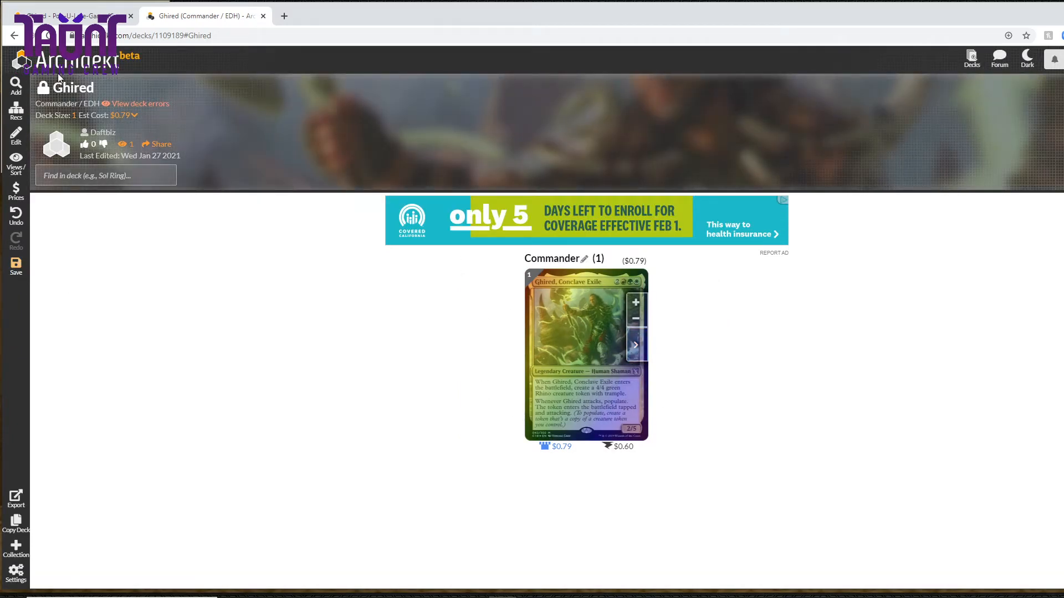
Search for Forest, add 10 copies of the basic land to the deck and save
click(15, 86)
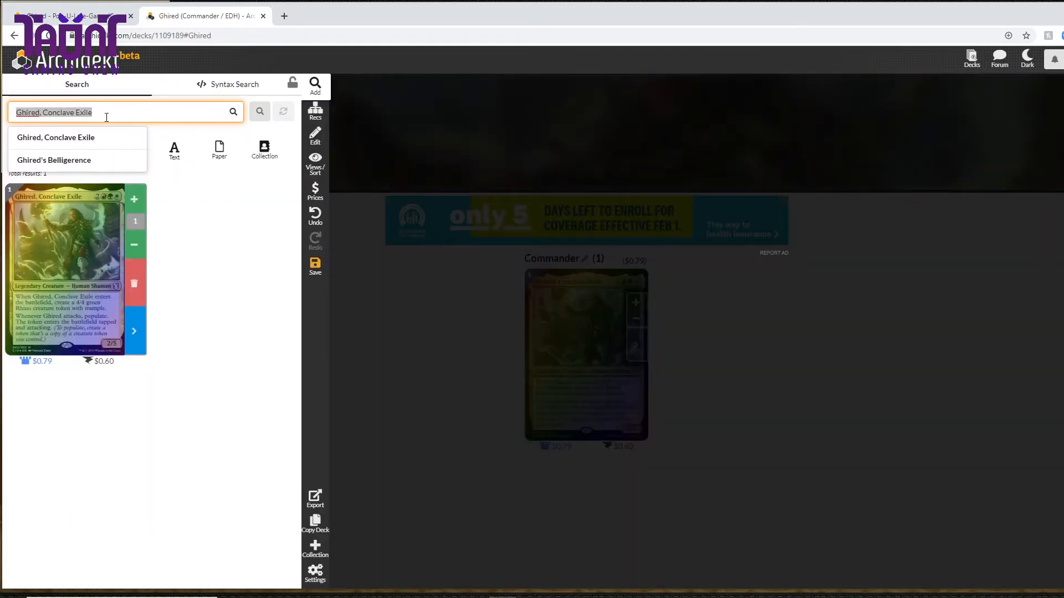
key(BackSpace)
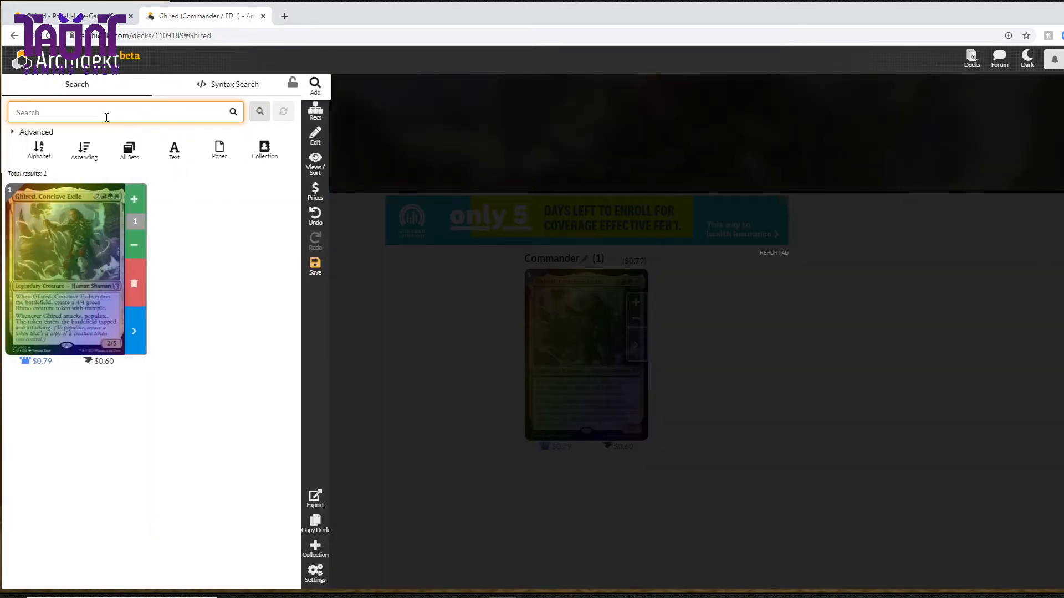
text(Forest)
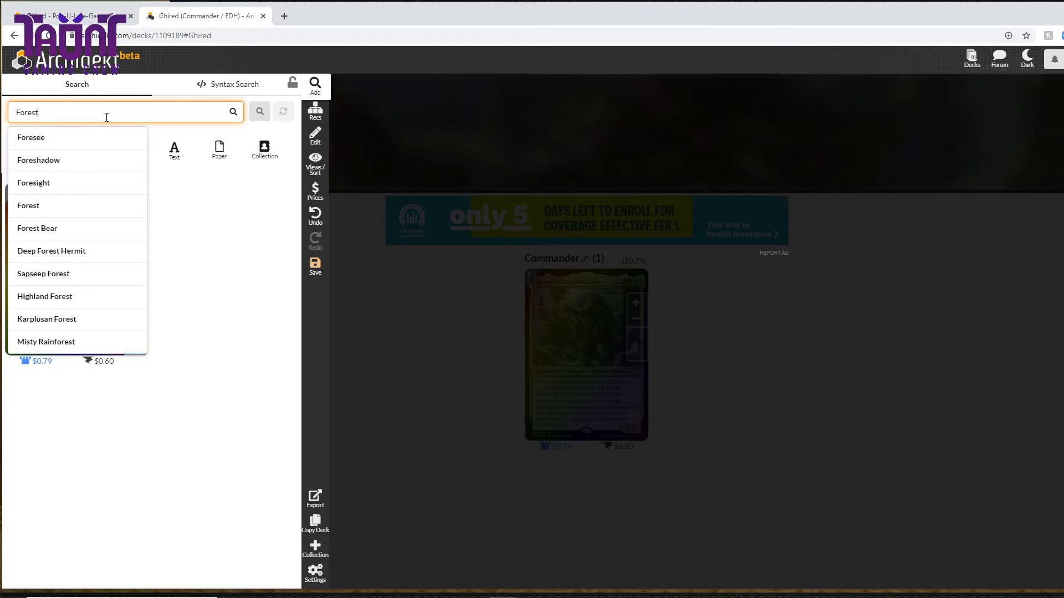
click(66, 147)
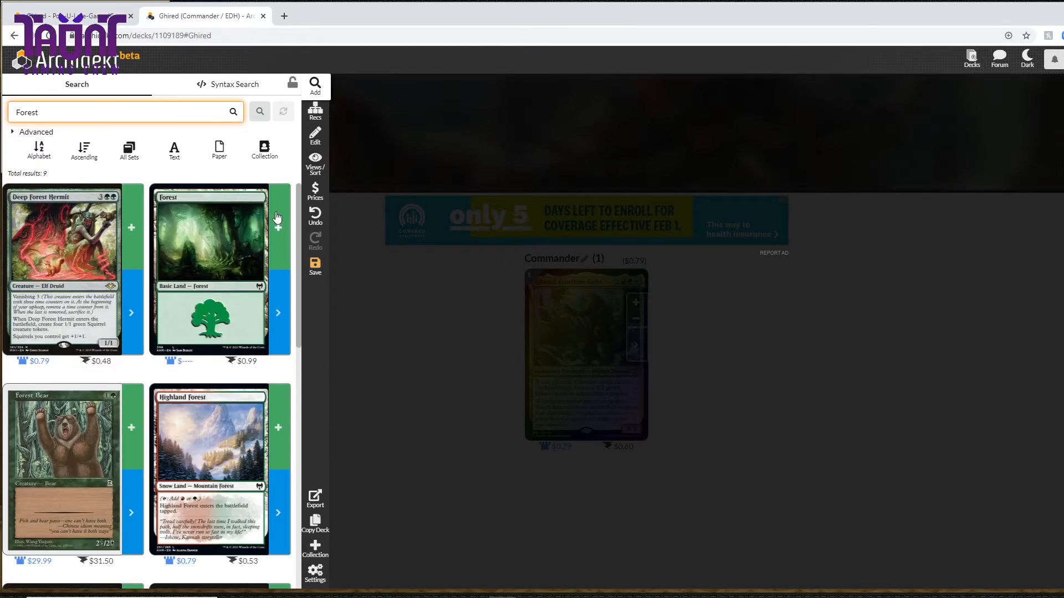
click(280, 213)
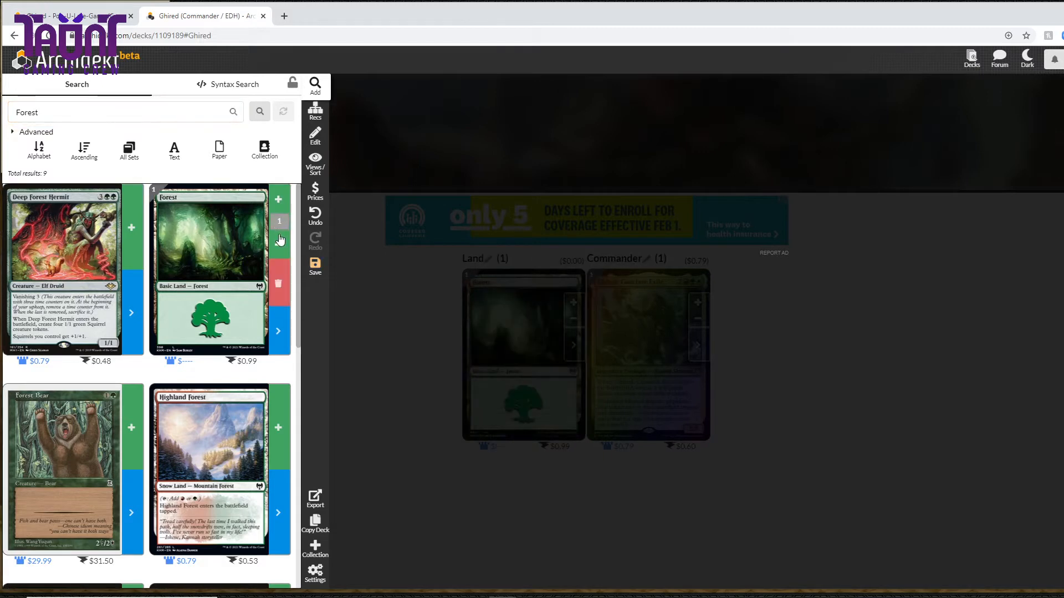
click(278, 201)
click(278, 201)
click(315, 265)
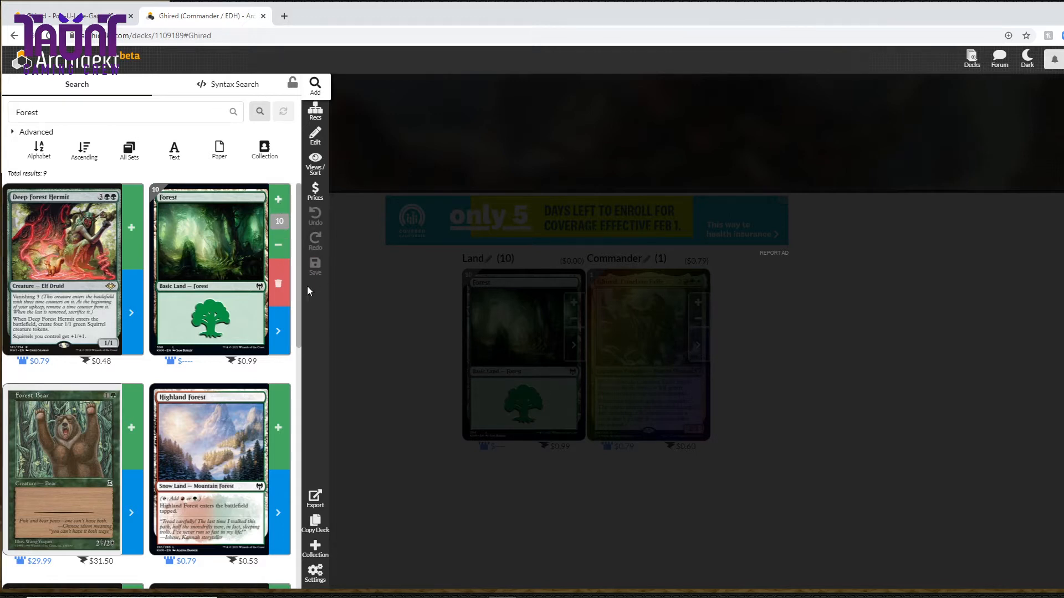
Search for Mountain, add 10 copies of the basic land to the deck and save
double_click(76, 113)
key(BackSpace)
text(M)
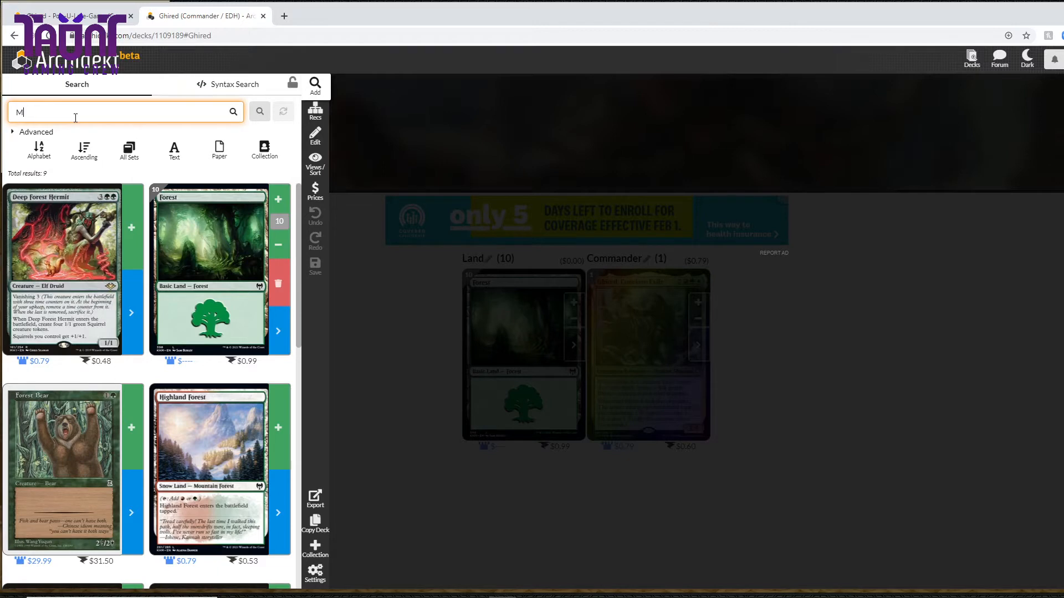
text(ountain)
key(Return)
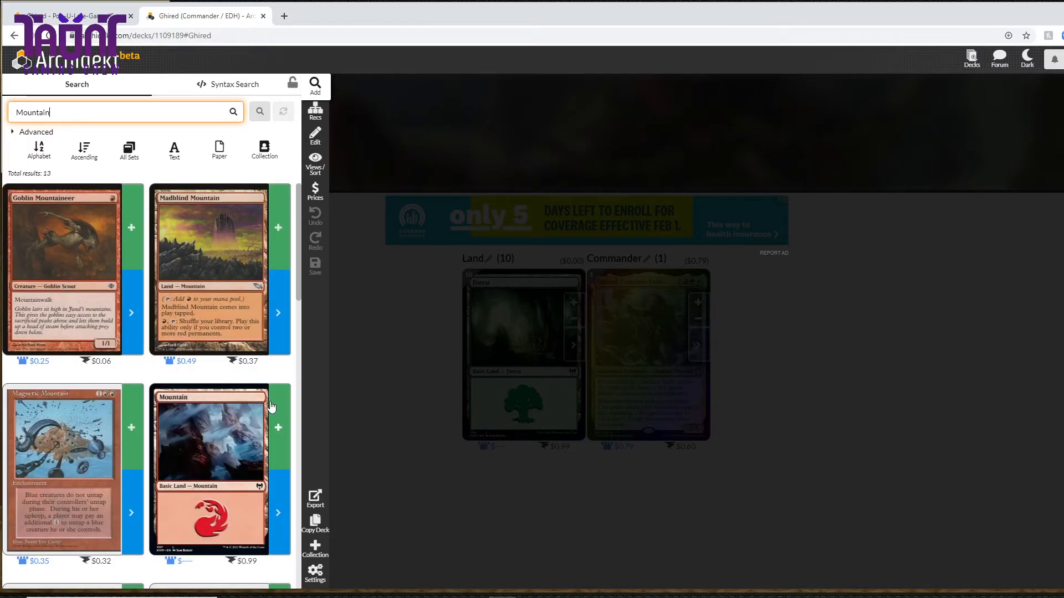
click(276, 405)
click(278, 408)
click(279, 404)
click(279, 401)
click(280, 401)
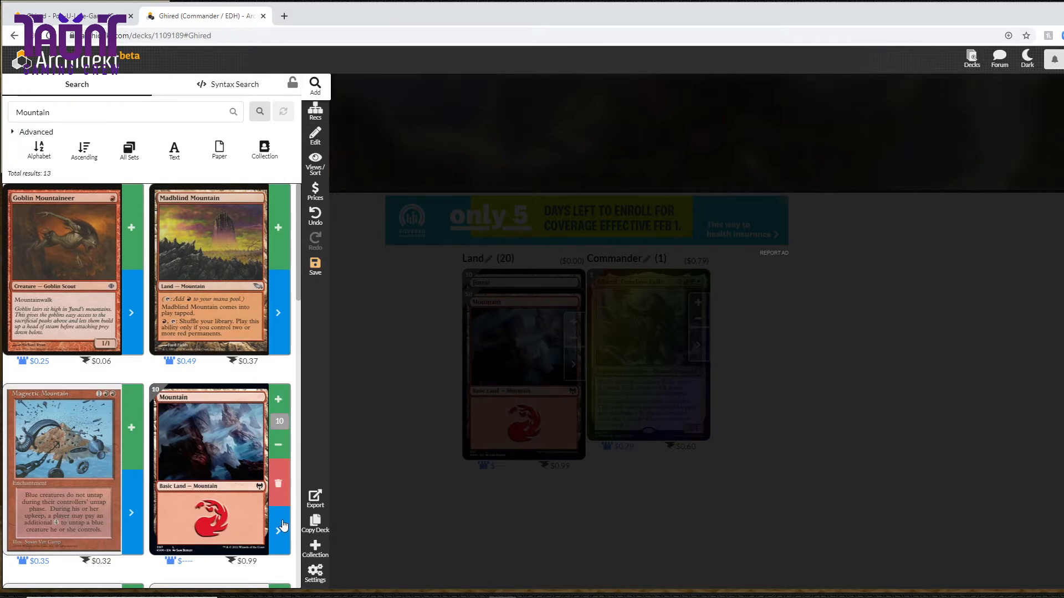
click(313, 271)
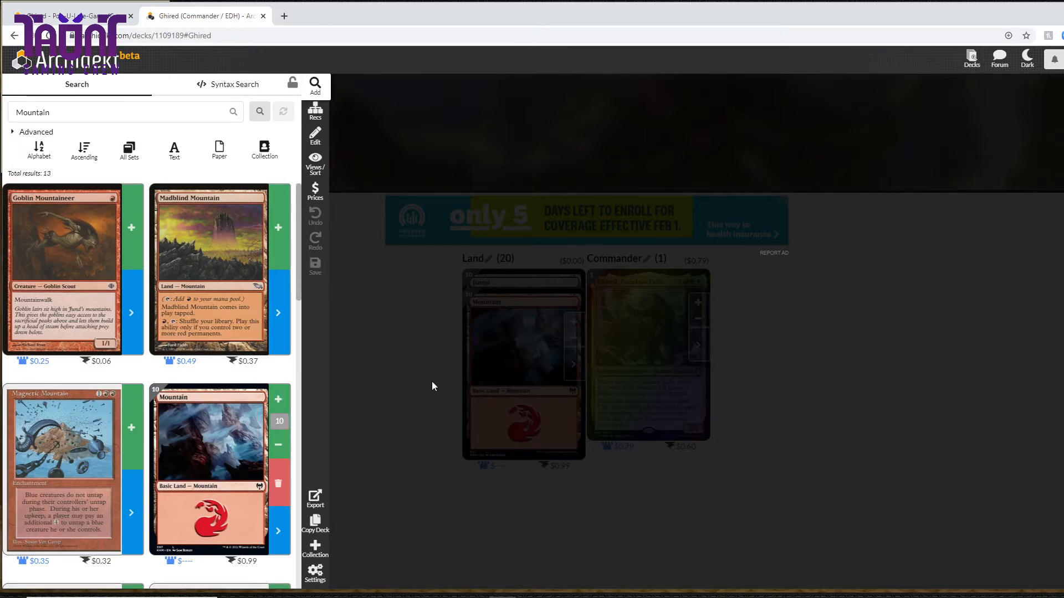
click(422, 321)
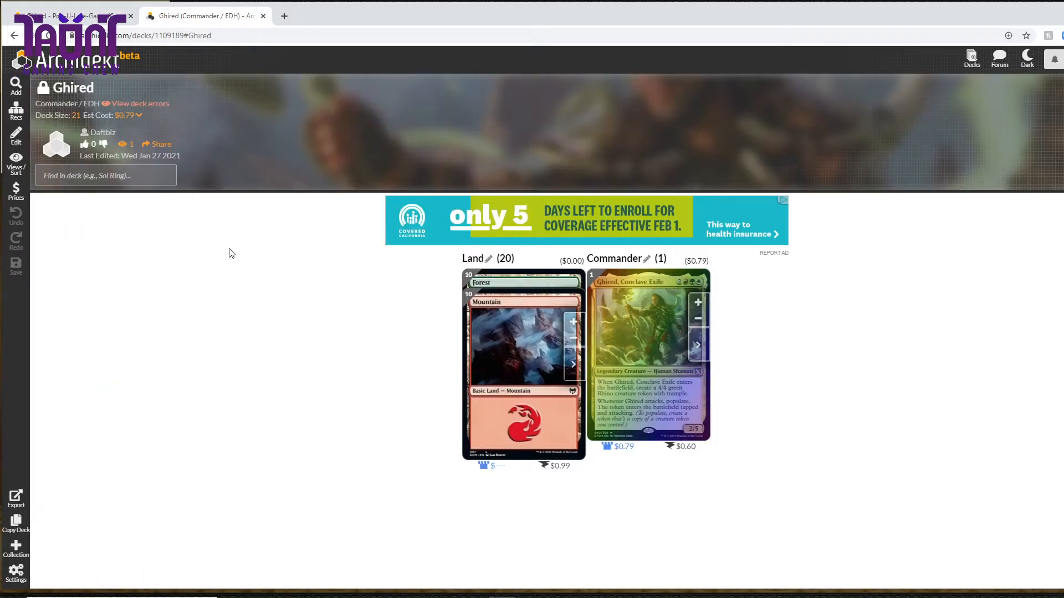
Review the deck errors listed for the Ghired deck
click(132, 104)
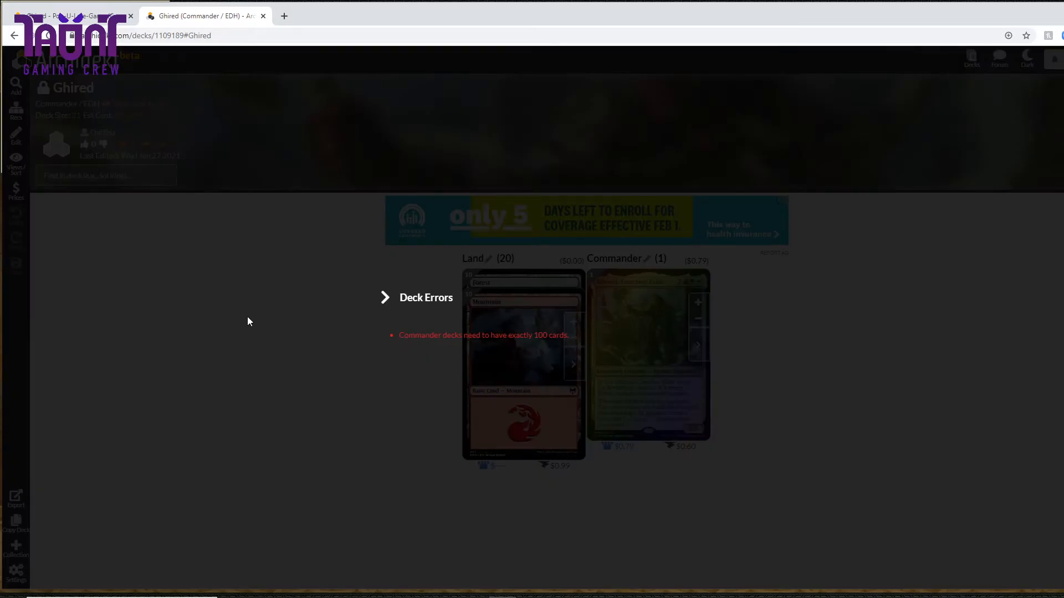
click(227, 314)
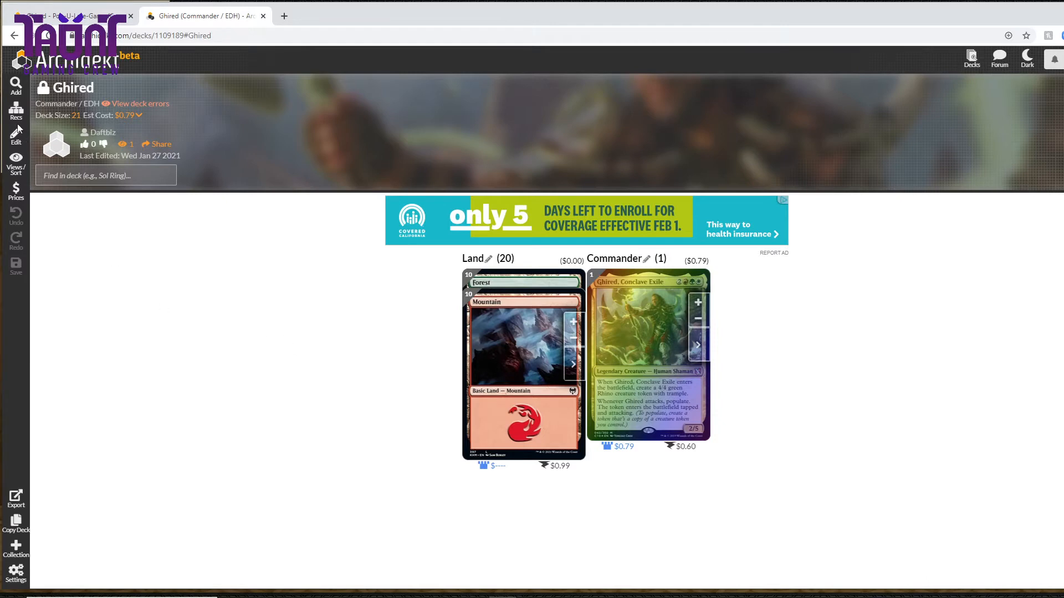
click(16, 84)
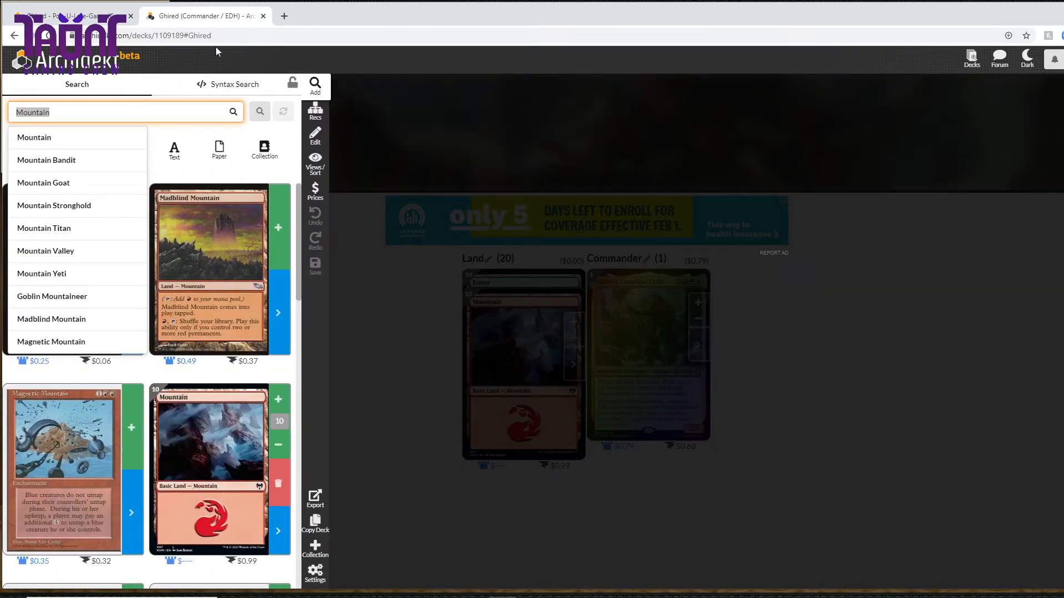
click(402, 388)
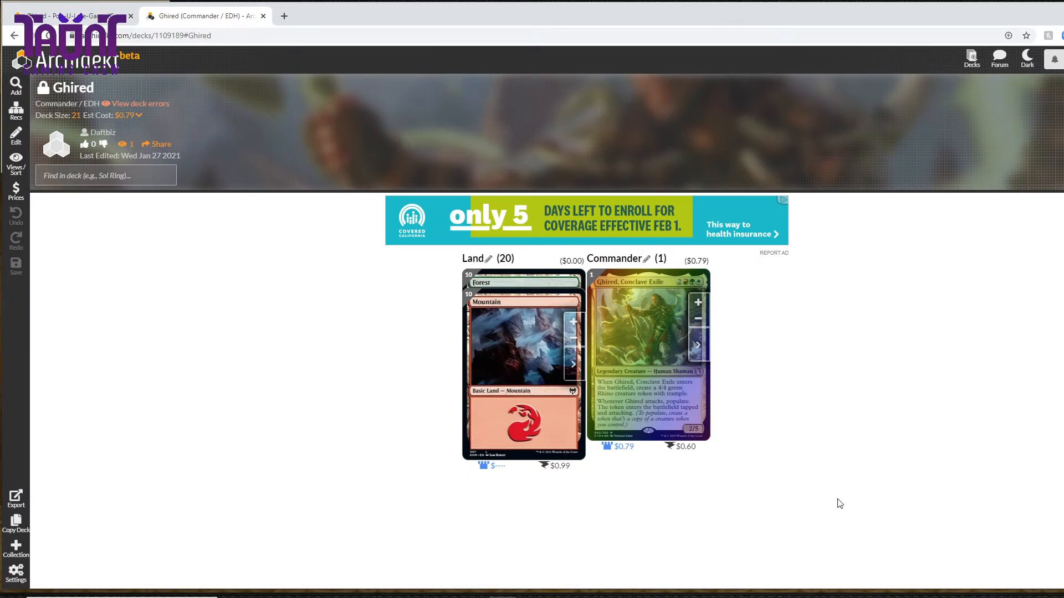
scroll(399, 398, down, 2)
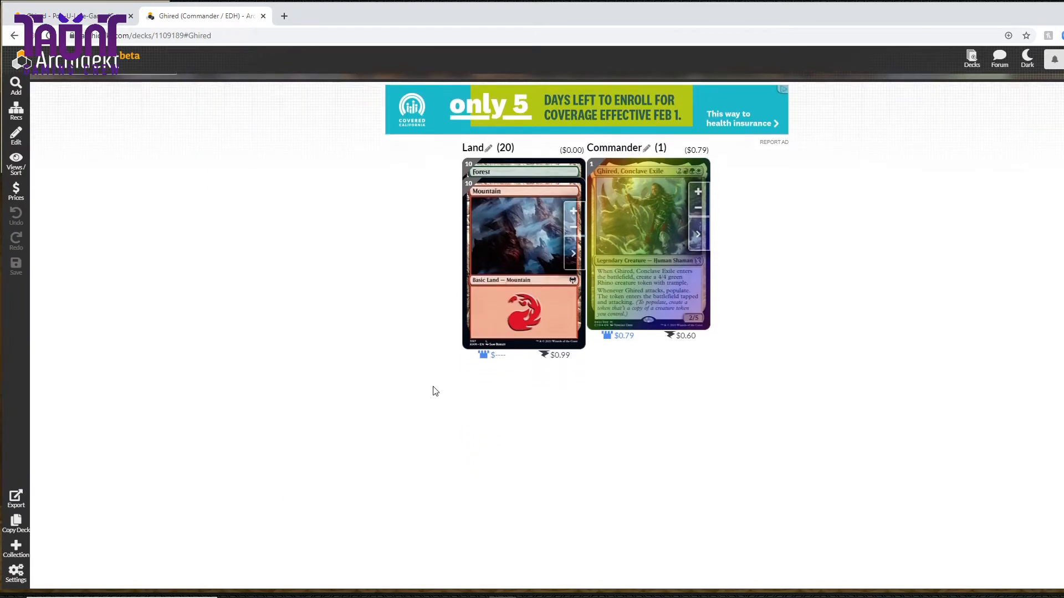
Switch to the existing Ghired - Pop-U-Late-Game deck and look over its card categories
click(121, 13)
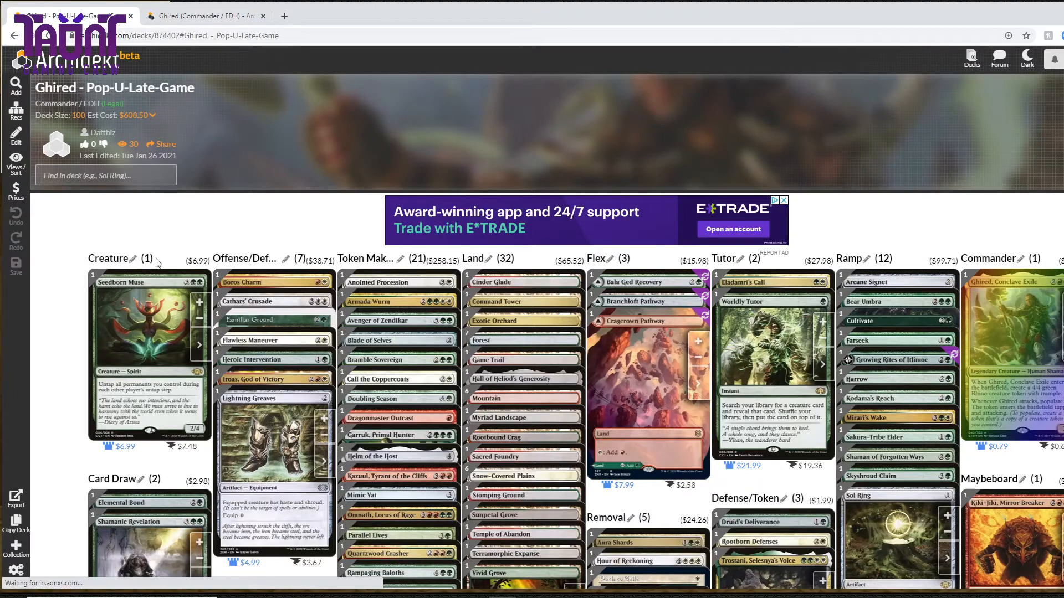
scroll(78, 271, down, 2)
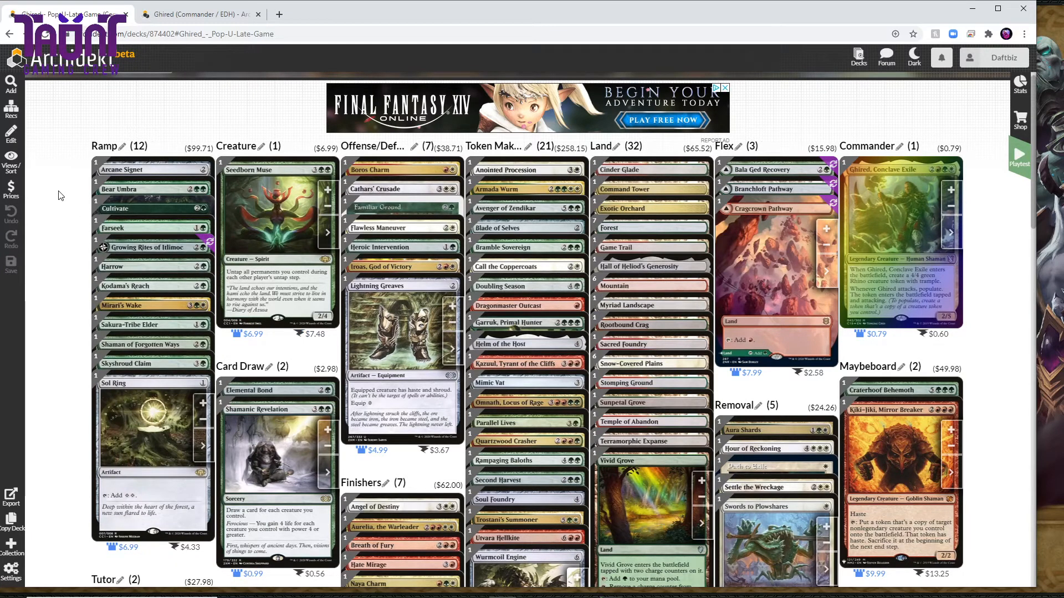
Find Craterhoof Behemoth in the card search and add one copy to the deck
click(12, 83)
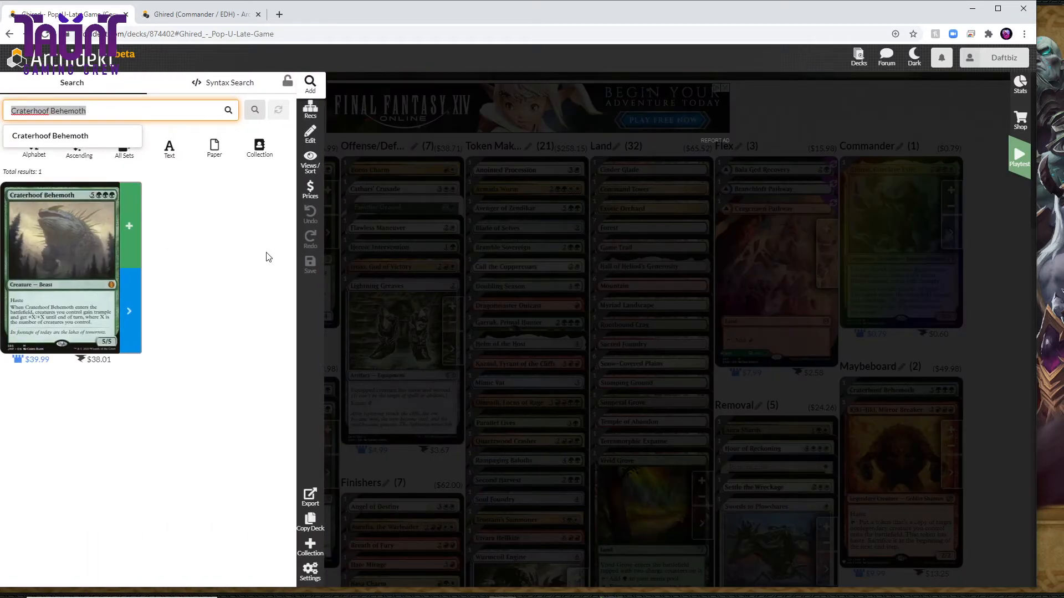
click(891, 152)
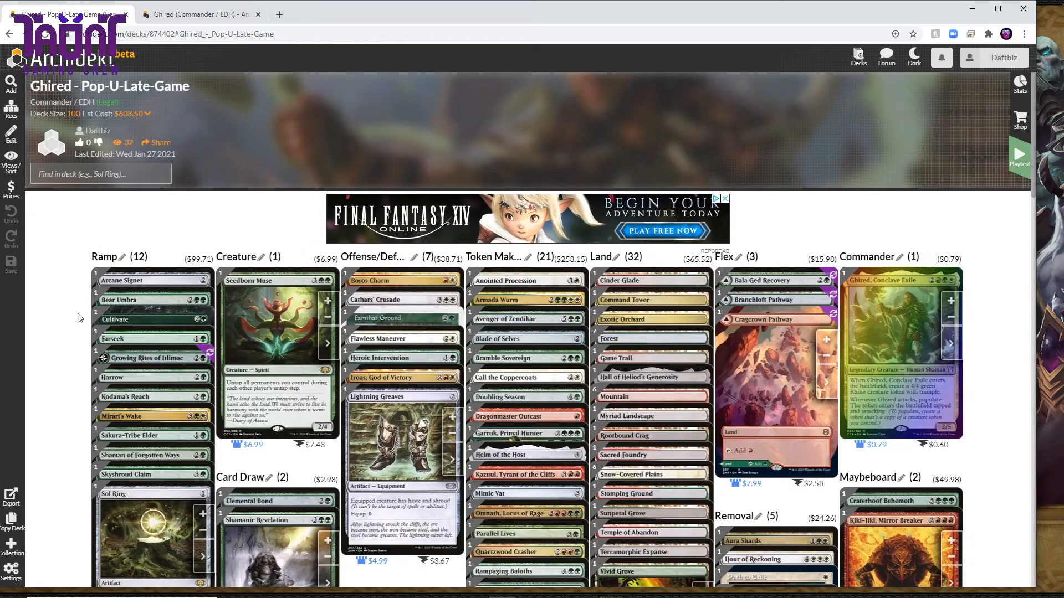
click(10, 84)
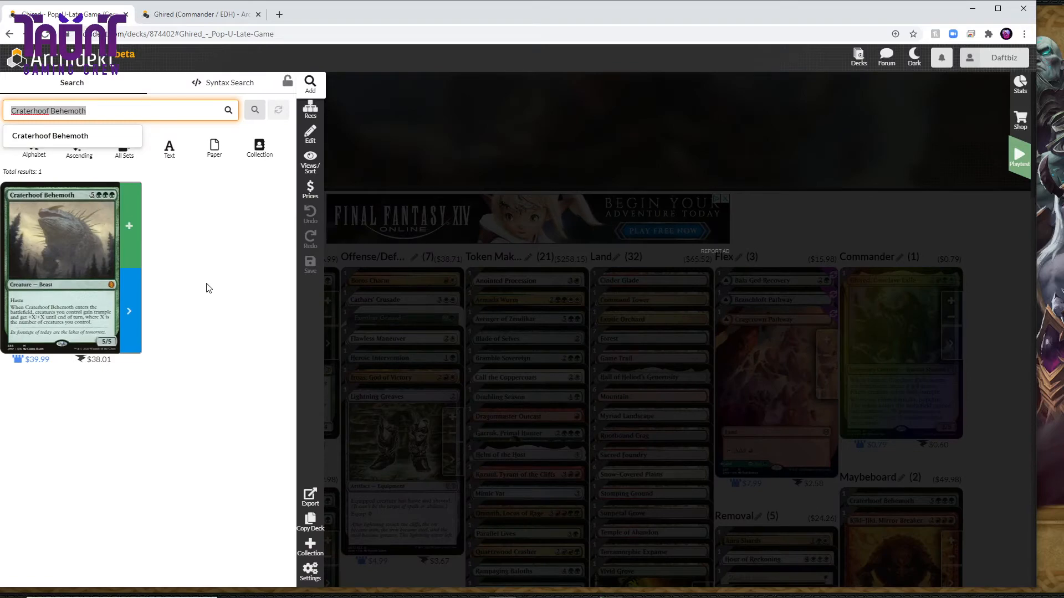
click(131, 209)
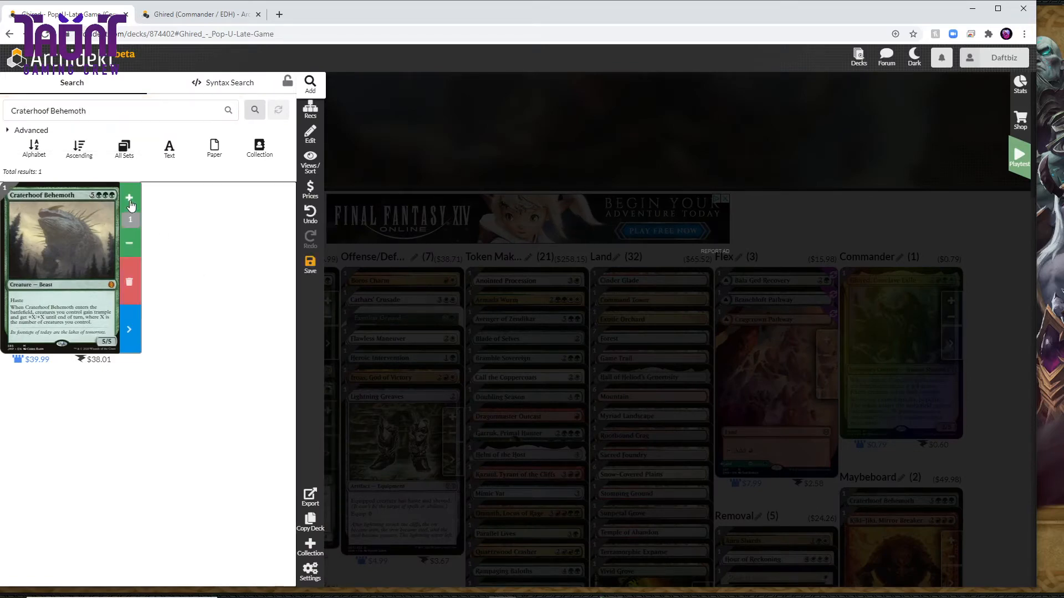
Select Maybeboard as the category for adding Craterhoof Behemoth in its card details and save the deck
click(131, 330)
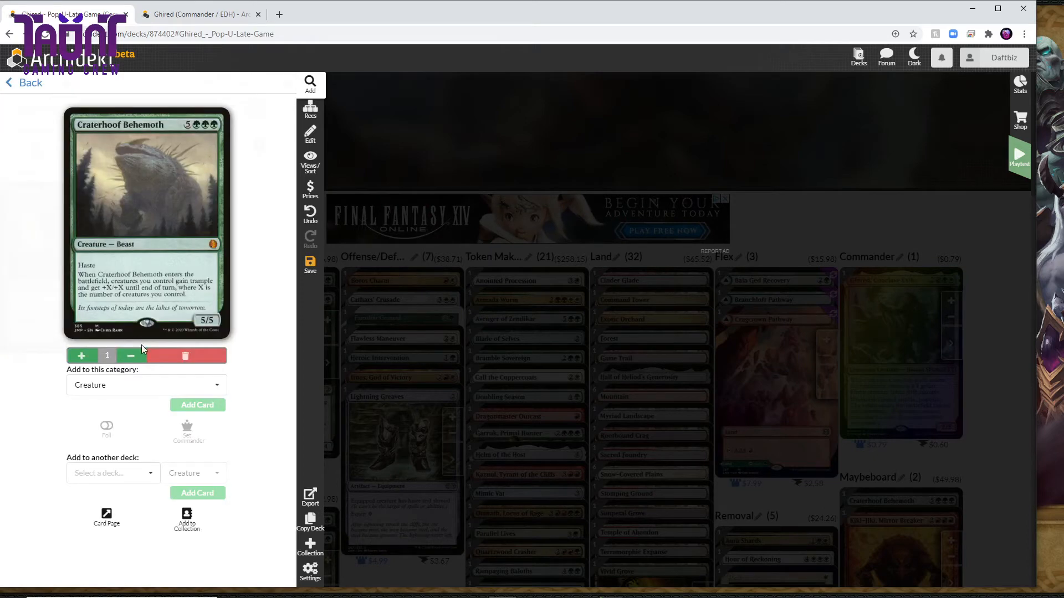
click(110, 387)
scroll(131, 472, down, 1)
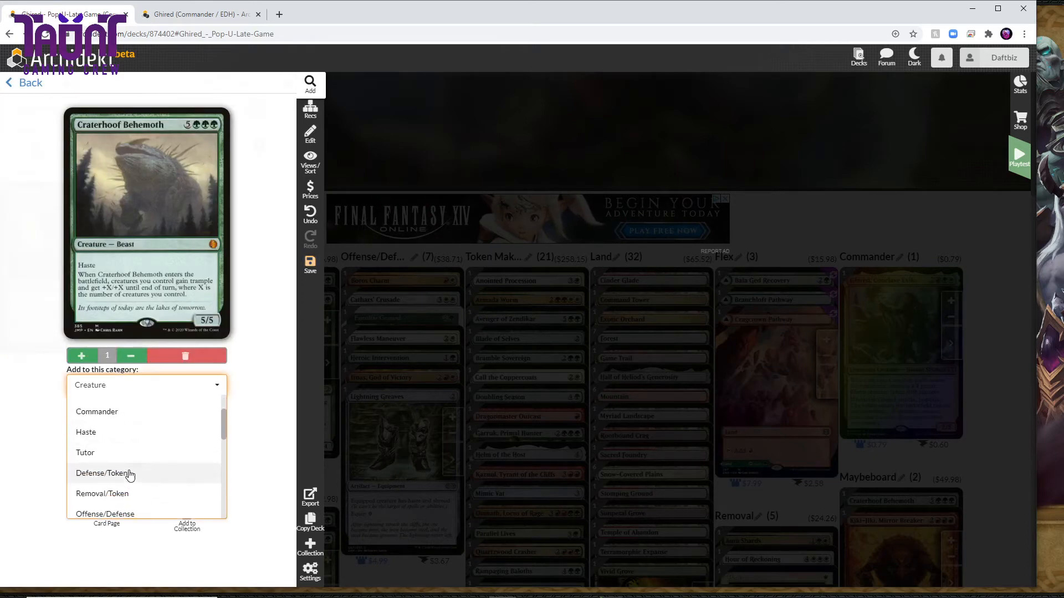
scroll(131, 455, up, 1)
click(123, 454)
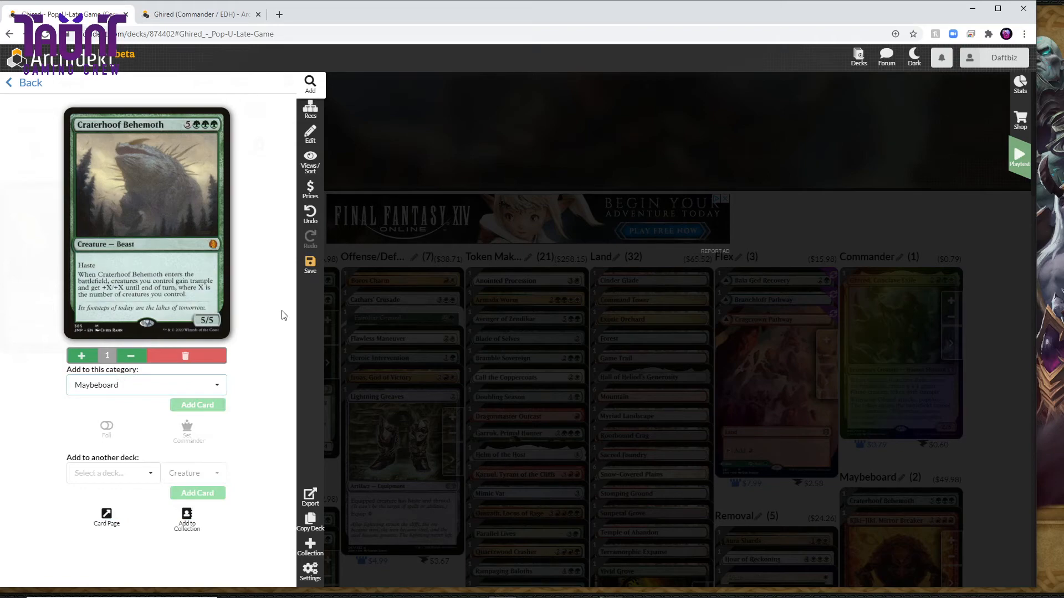
click(310, 272)
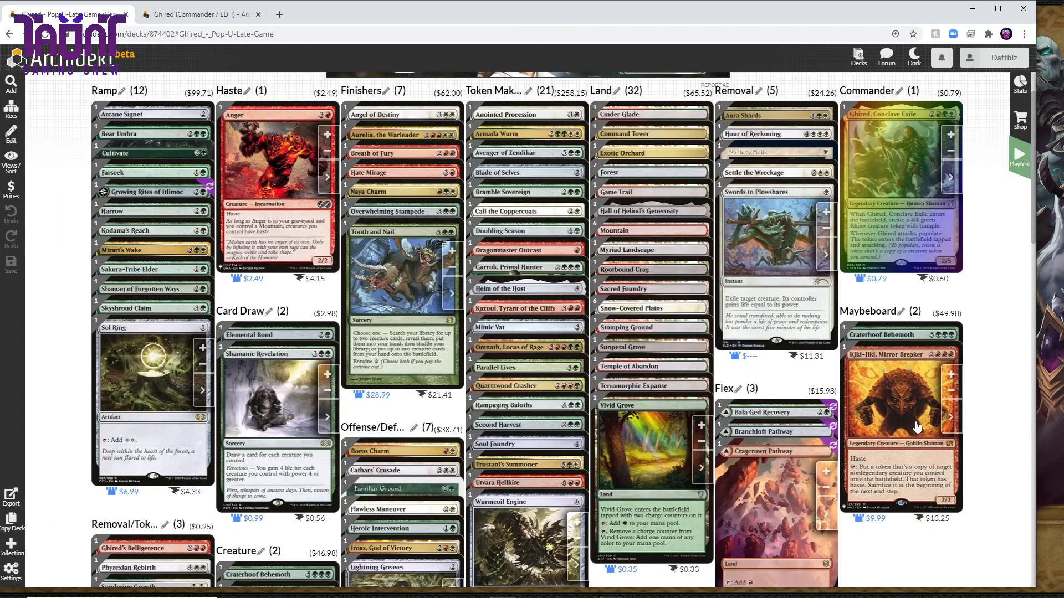
Remove the Craterhoof Behemoth copy from the deck's Creature category, leaving the one in the Maybeboard
mouse_move(890, 347)
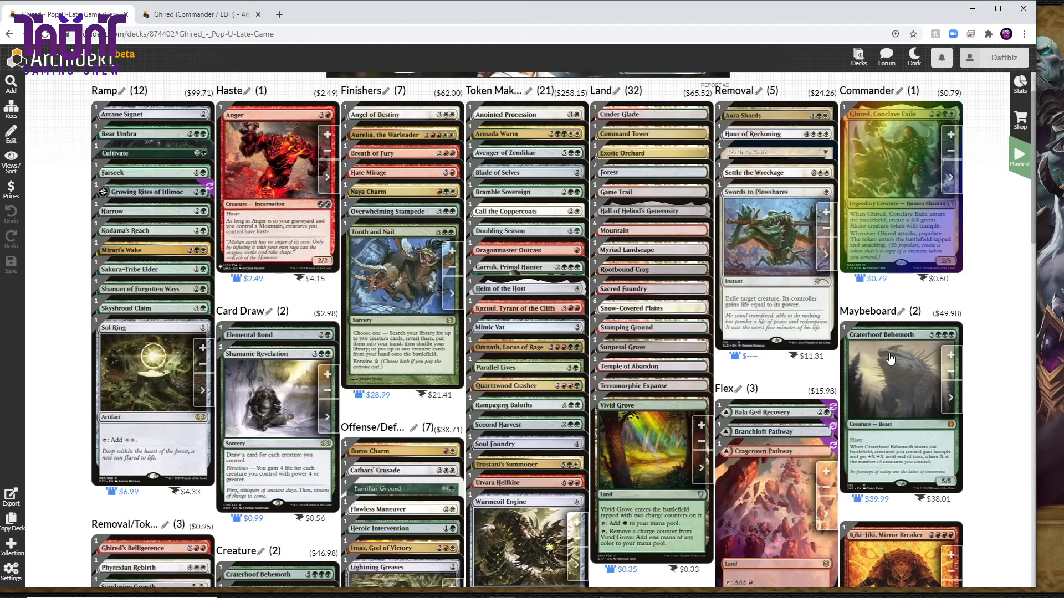
scroll(78, 269, up, 3)
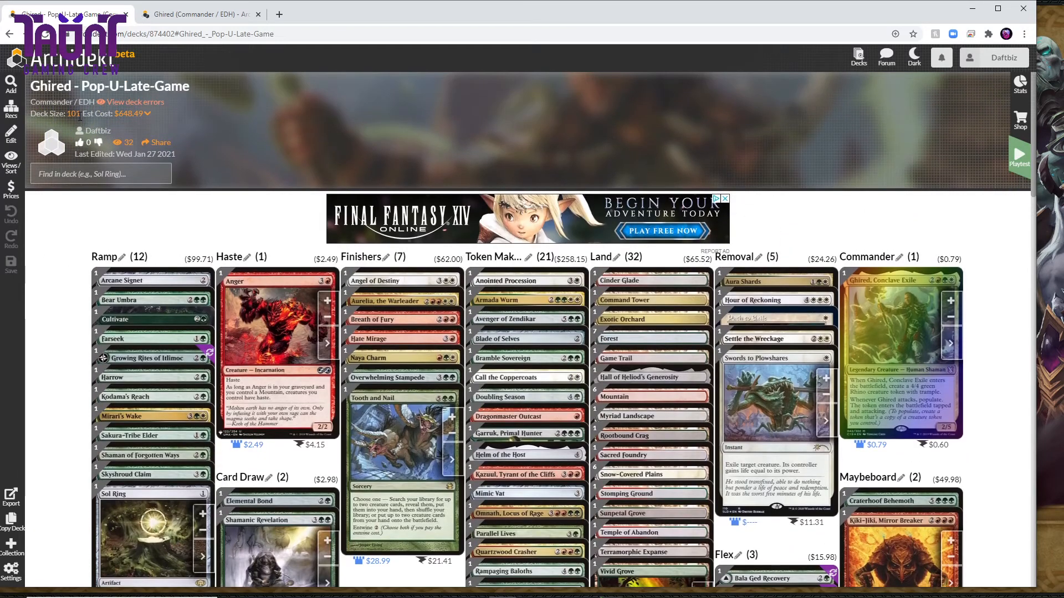
scroll(66, 357, down, 4)
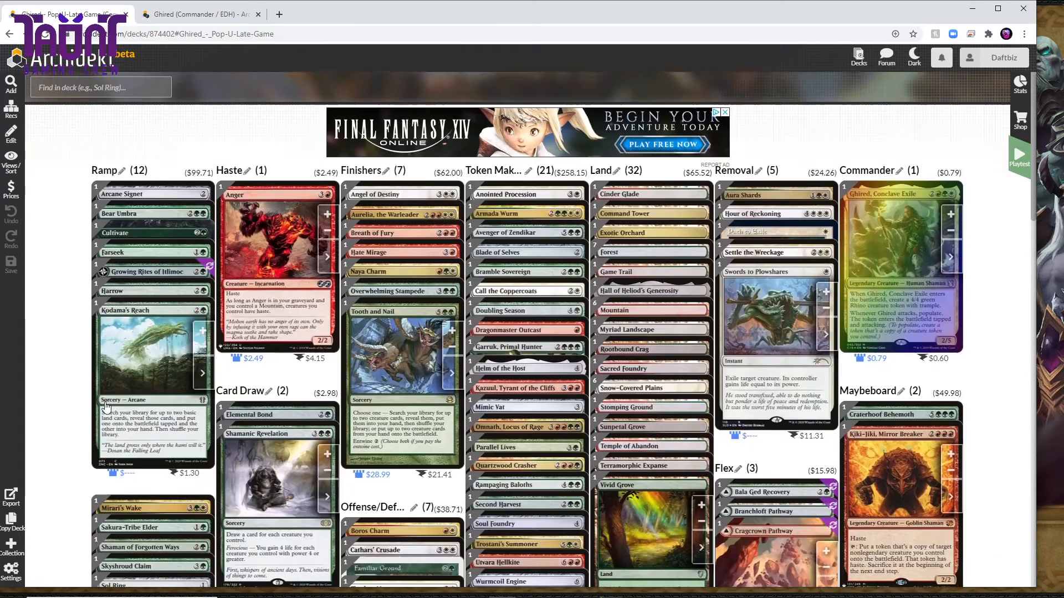
scroll(110, 365, up, 5)
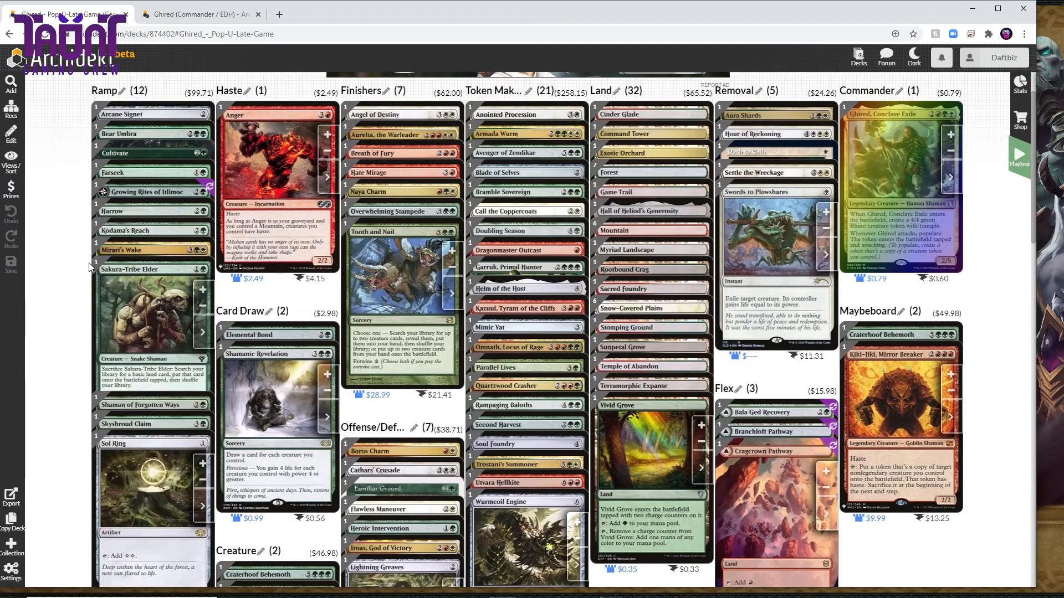
scroll(78, 351, down, 5)
scroll(78, 350, up, 4)
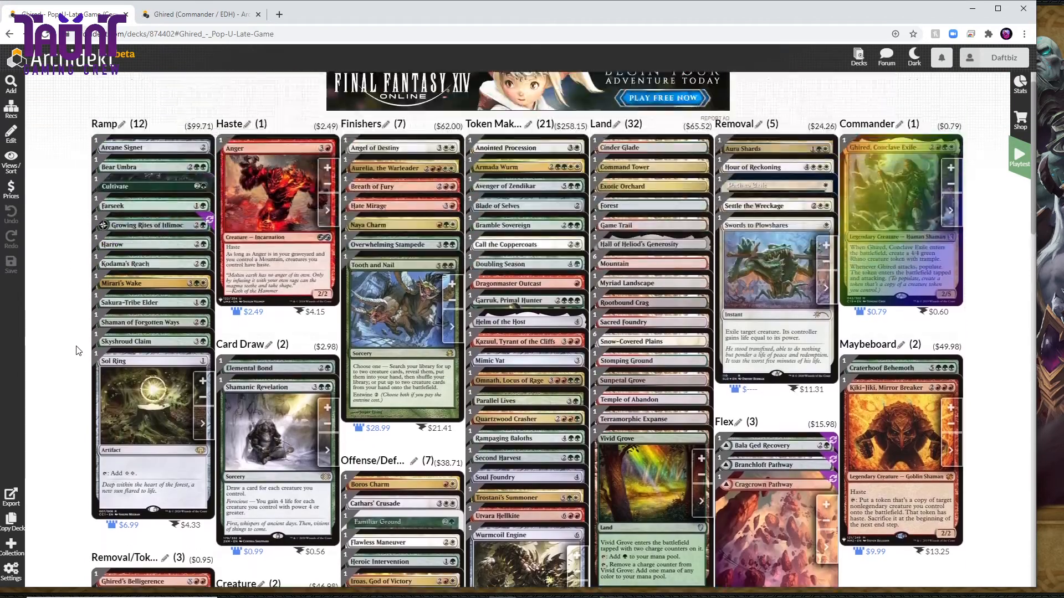
scroll(503, 467, down, 7)
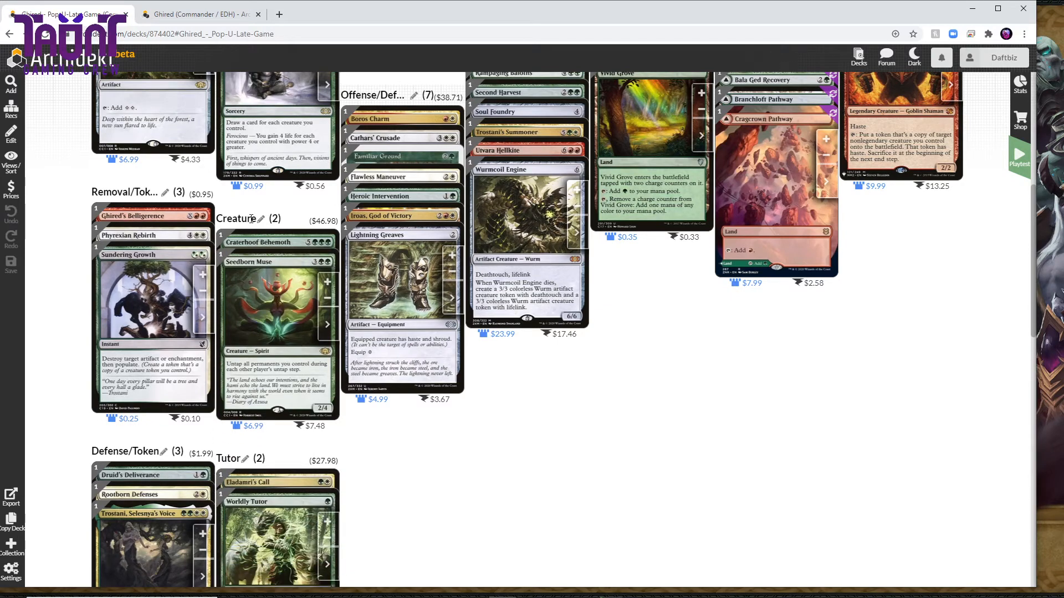
mouse_move(260, 273)
click(328, 278)
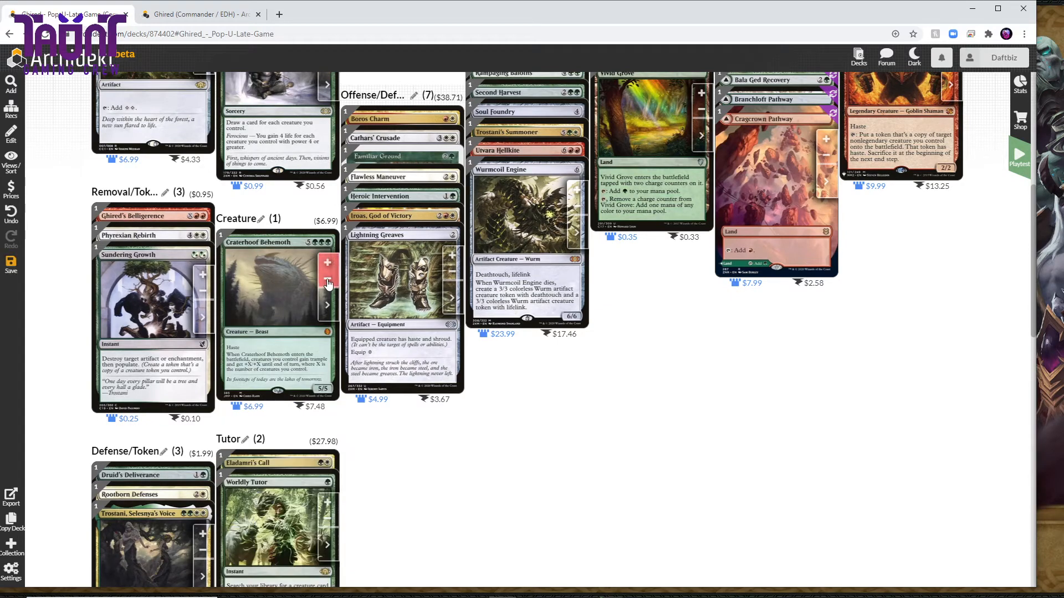
scroll(41, 268, up, 10)
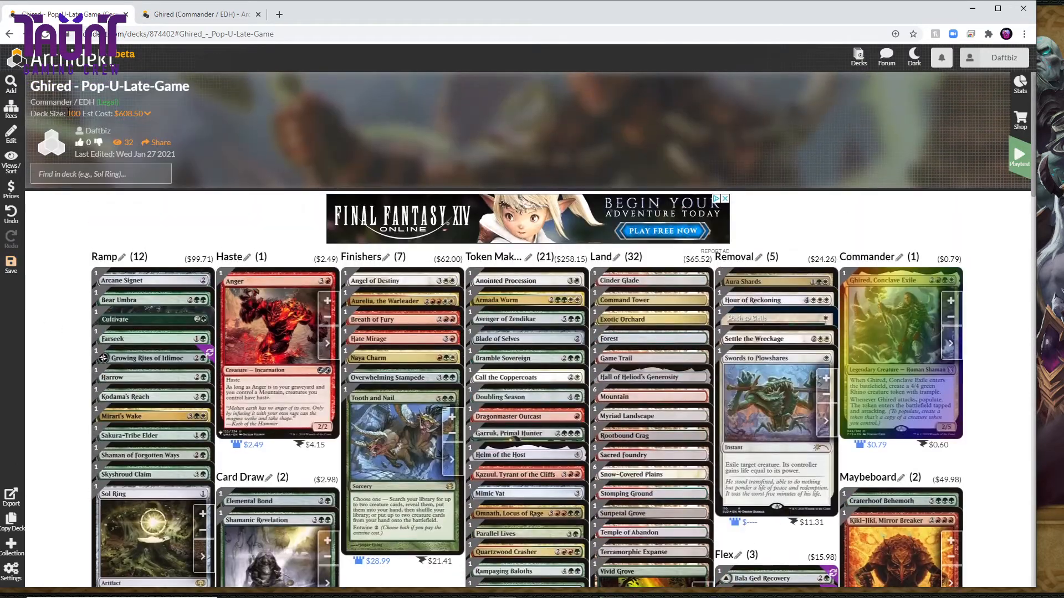
Move Cragcrown Pathway from the Flex category into a newly created category named Two Lands
scroll(987, 453, down, 3)
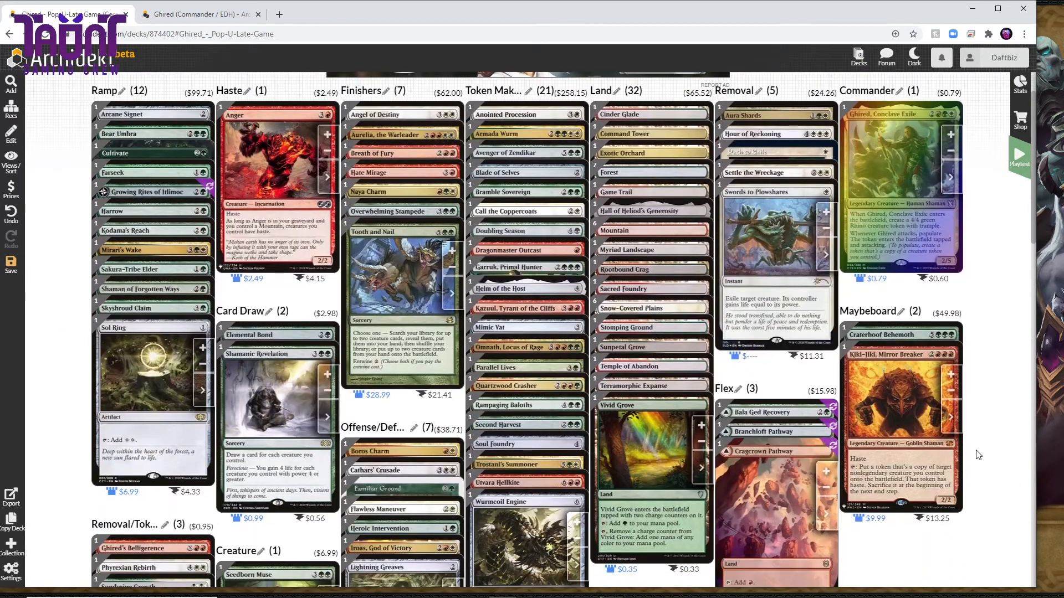
scroll(974, 431, down, 2)
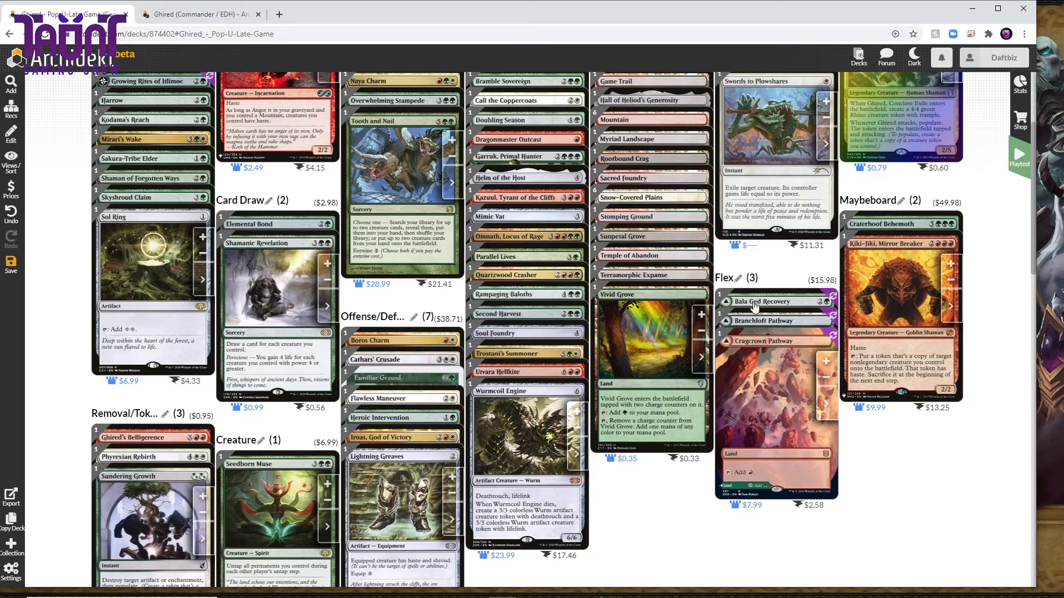
click(830, 405)
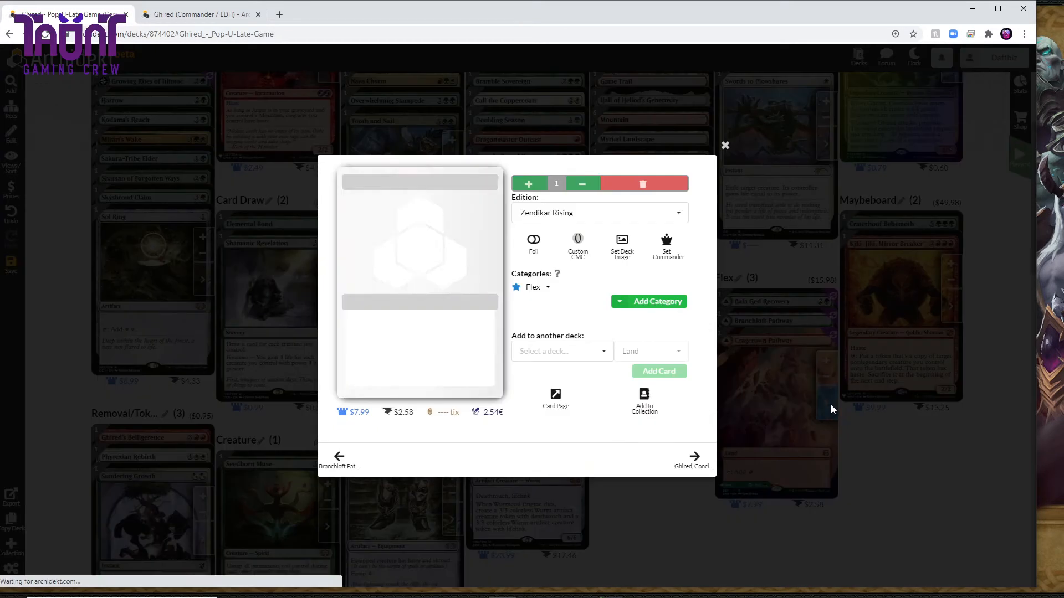
click(559, 288)
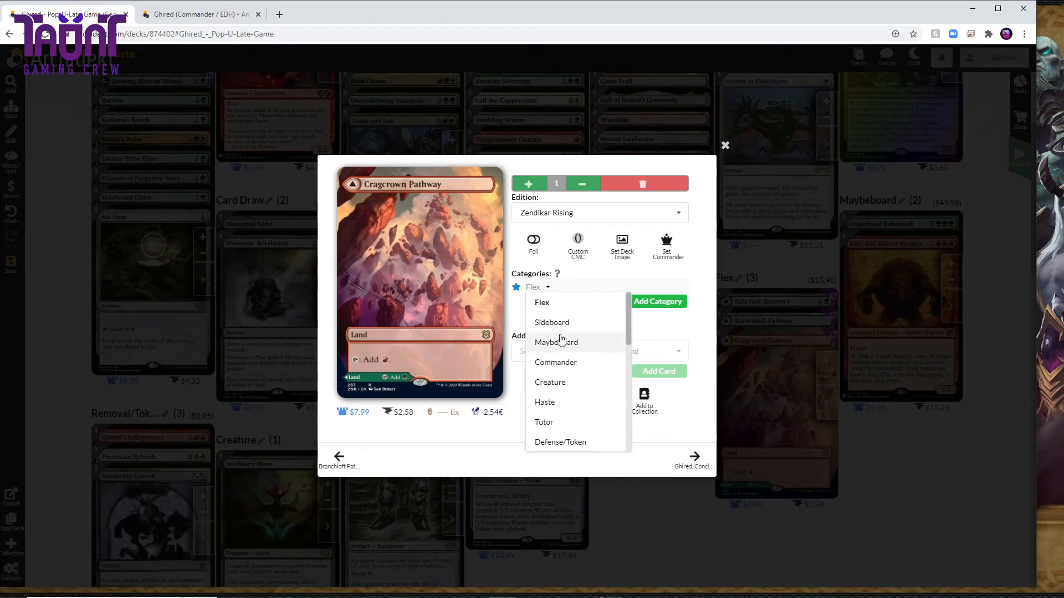
scroll(568, 355, down, 5)
scroll(570, 388, down, 2)
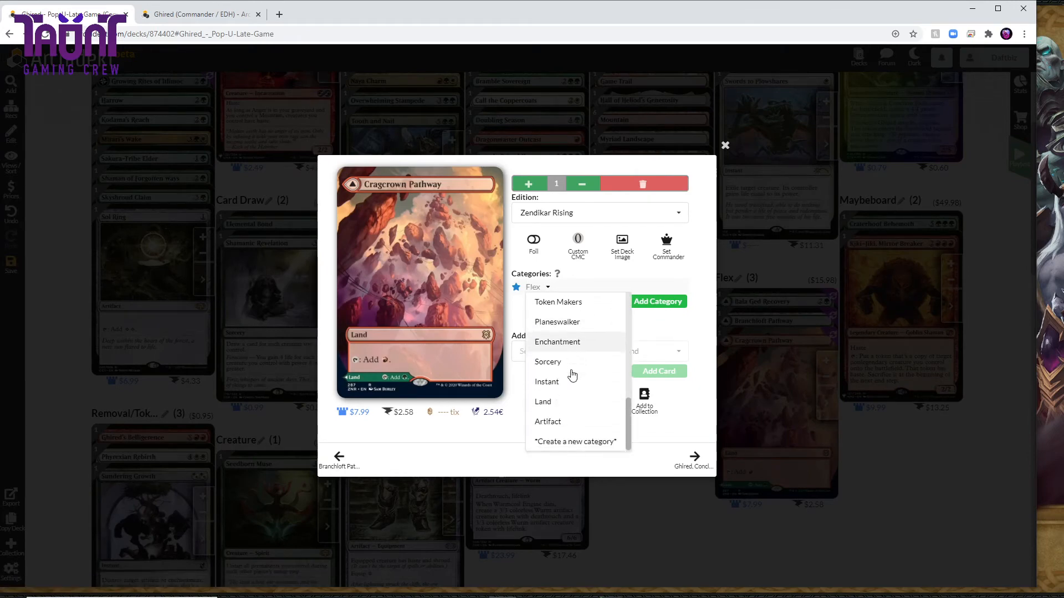
click(570, 443)
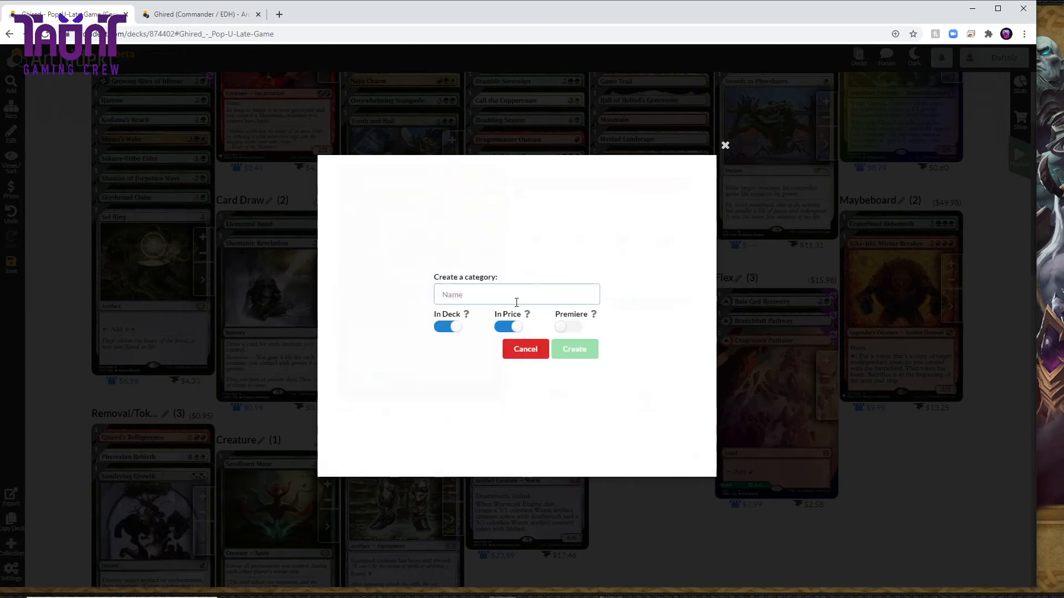
text(Two LAnds)
key(BackSpace)
key(BackSpace)
key(BackSpace)
key(BackSpace)
text(and)
key(Return)
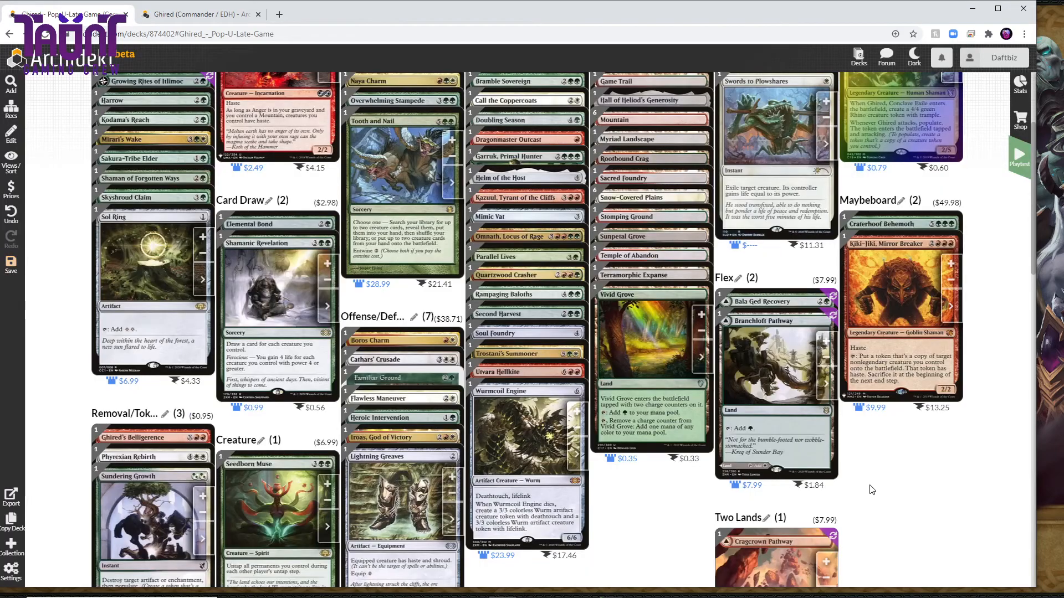
Look over the Two Lands category and the rest of the deck's card categories
scroll(866, 487, down, 3)
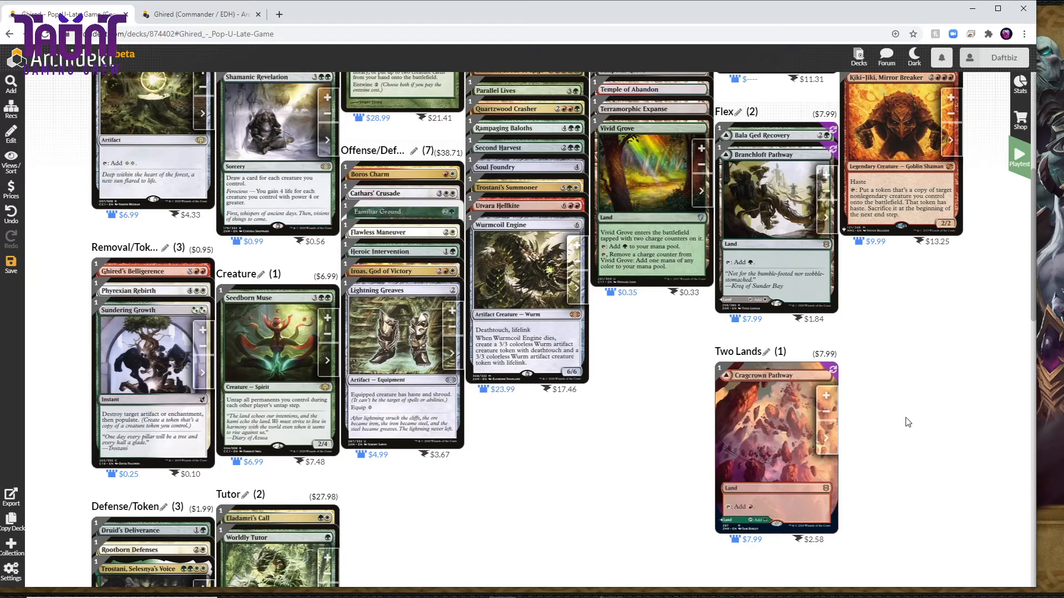
scroll(650, 472, up, 6)
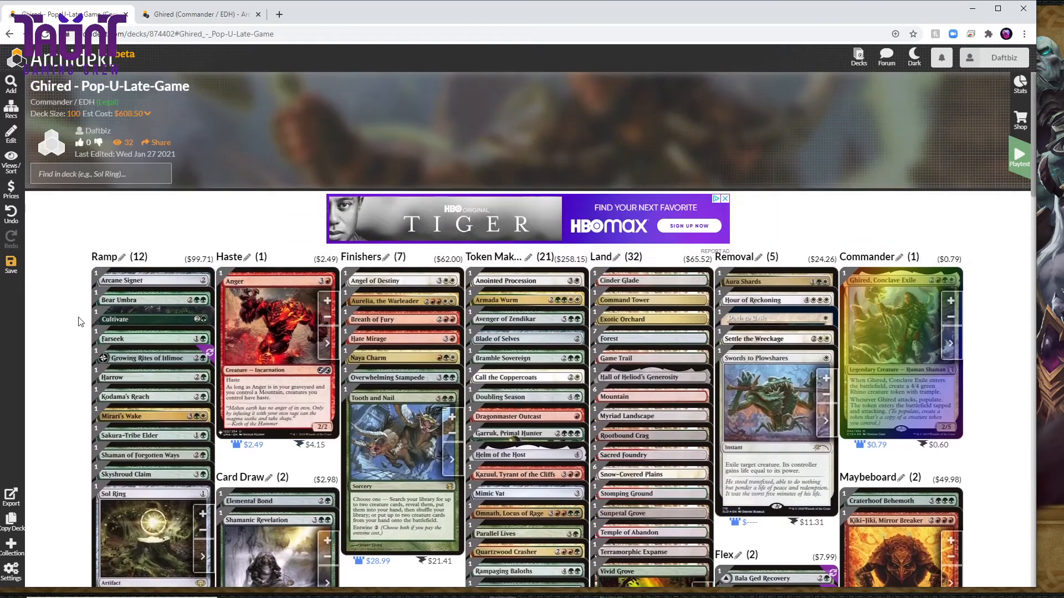
scroll(829, 402, down, 1)
scroll(829, 402, down, 6)
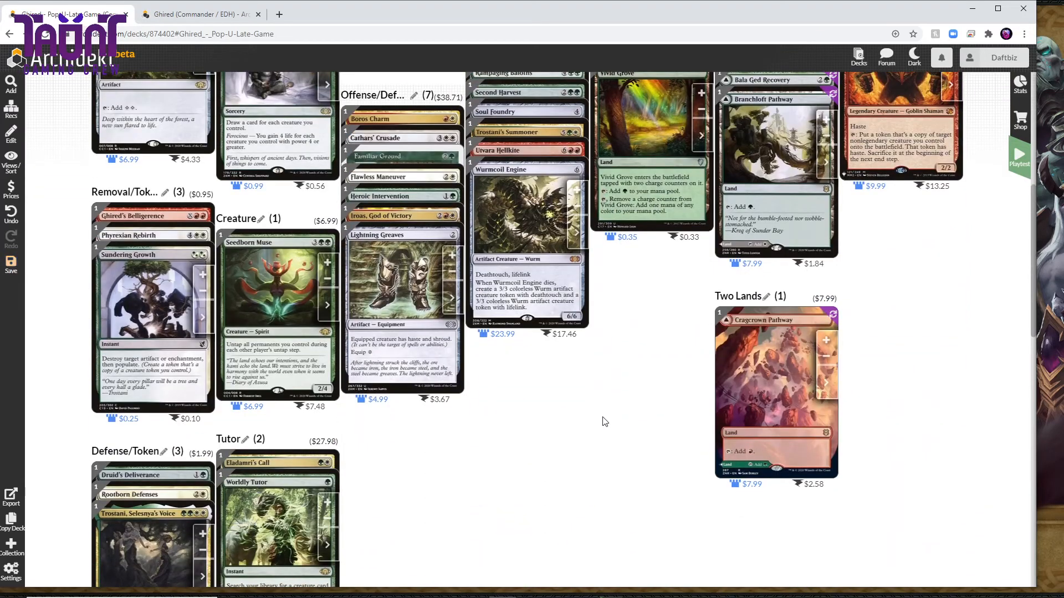
scroll(604, 421, up, 6)
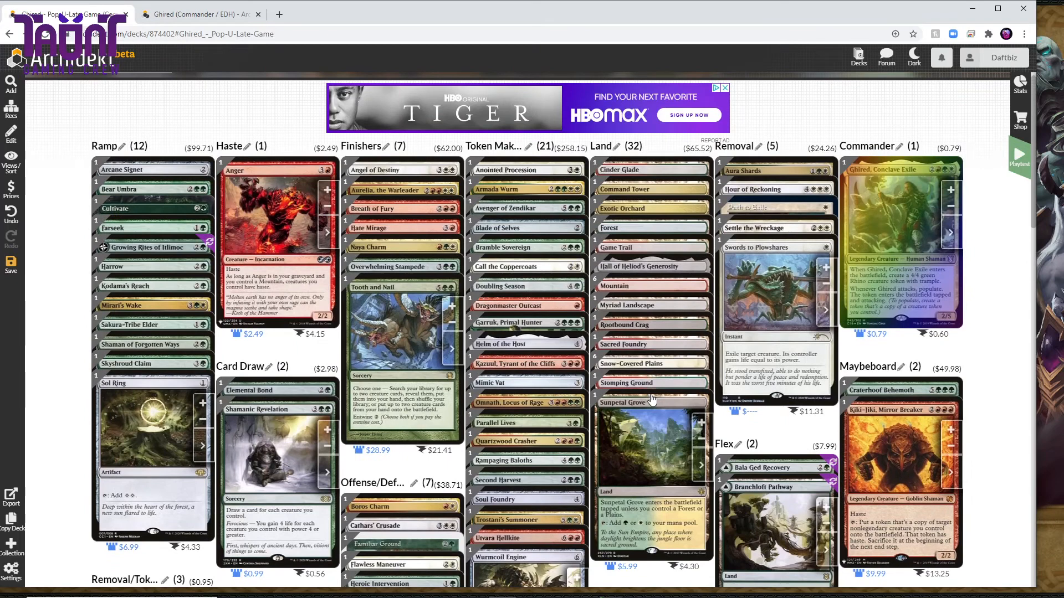
scroll(657, 397, up, 2)
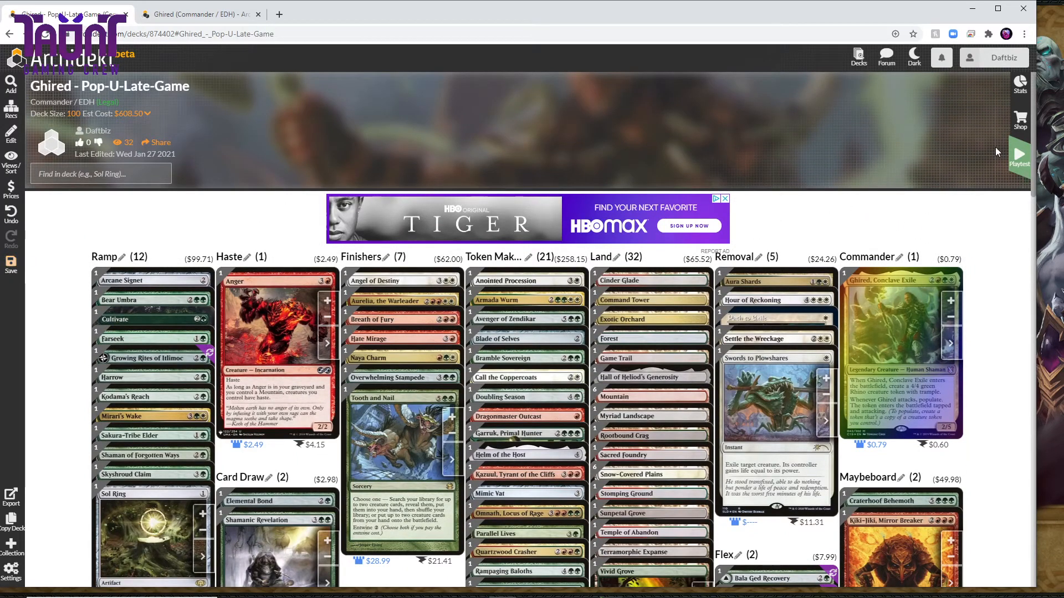
Examine the deck's mana cost and production, type and mana curve charts, and open its shopping section
click(1019, 88)
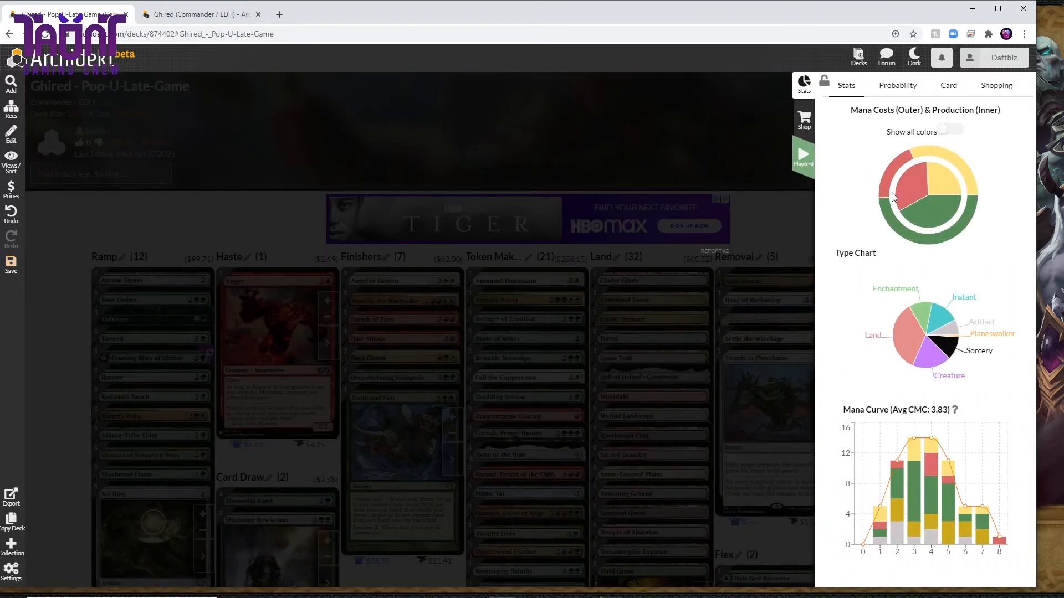
mouse_move(945, 185)
mouse_move(919, 317)
click(994, 87)
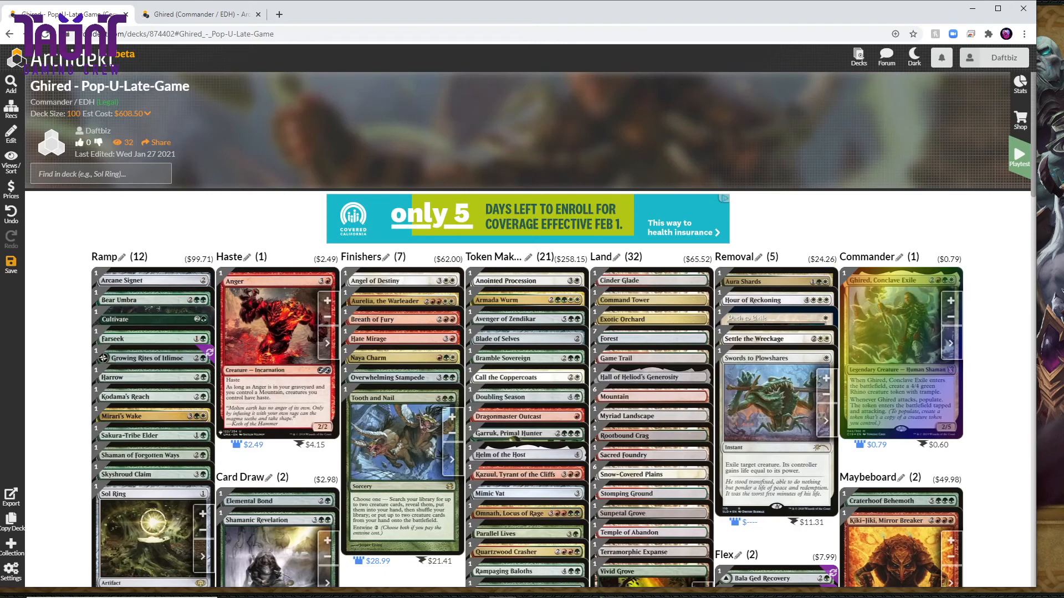
Launch a playtest of the deck, agreeing to leave without saving the pending changes
click(1019, 157)
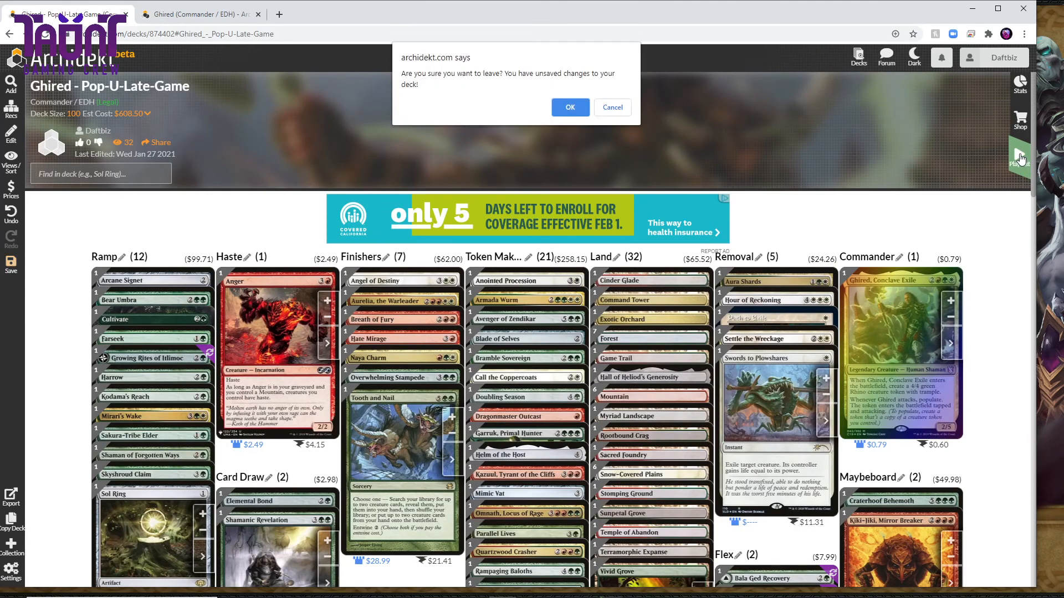
key(Return)
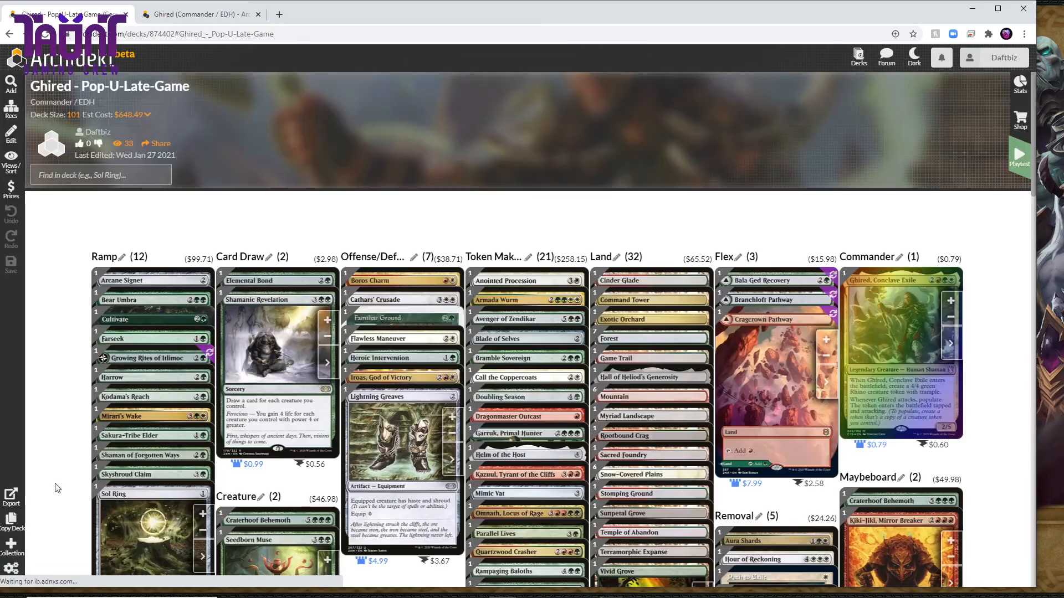
Export the deck as a Text file in 1 Card Name format with Mainboard, Sideboard and Maybeboards, and view the downloaded list
click(12, 496)
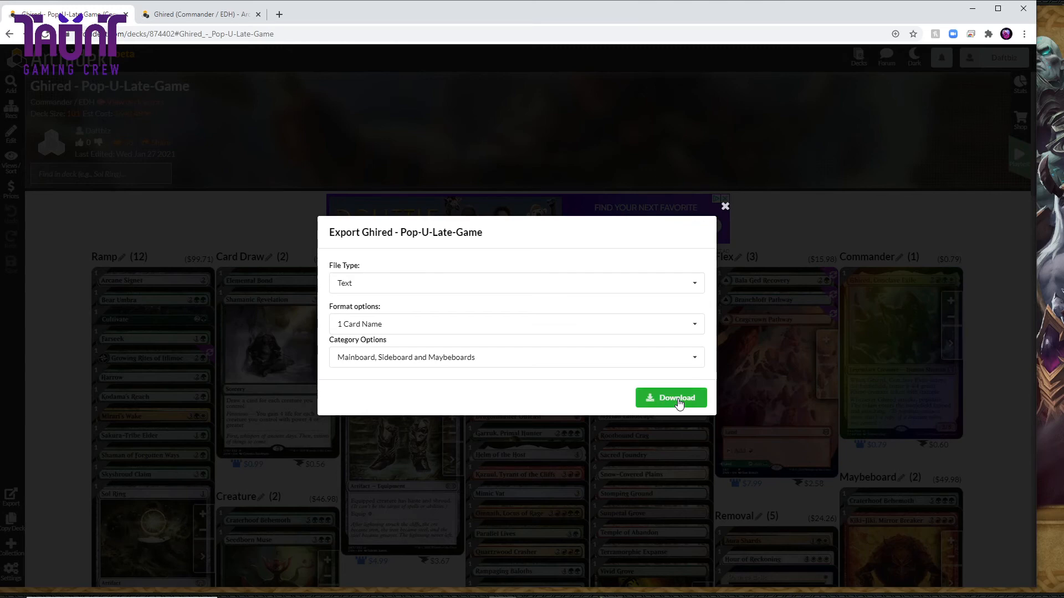
click(677, 399)
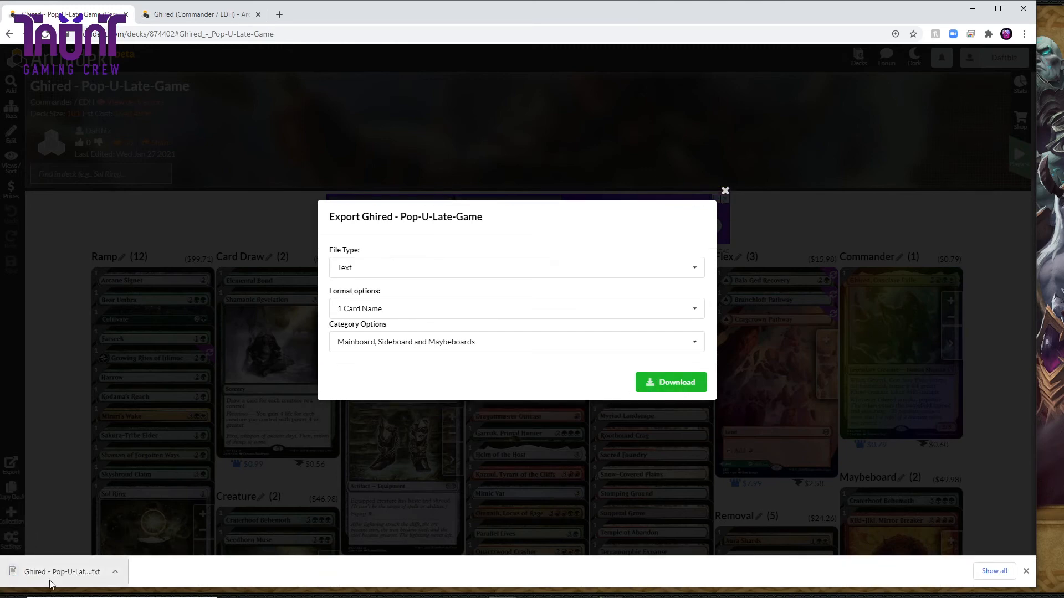
click(49, 579)
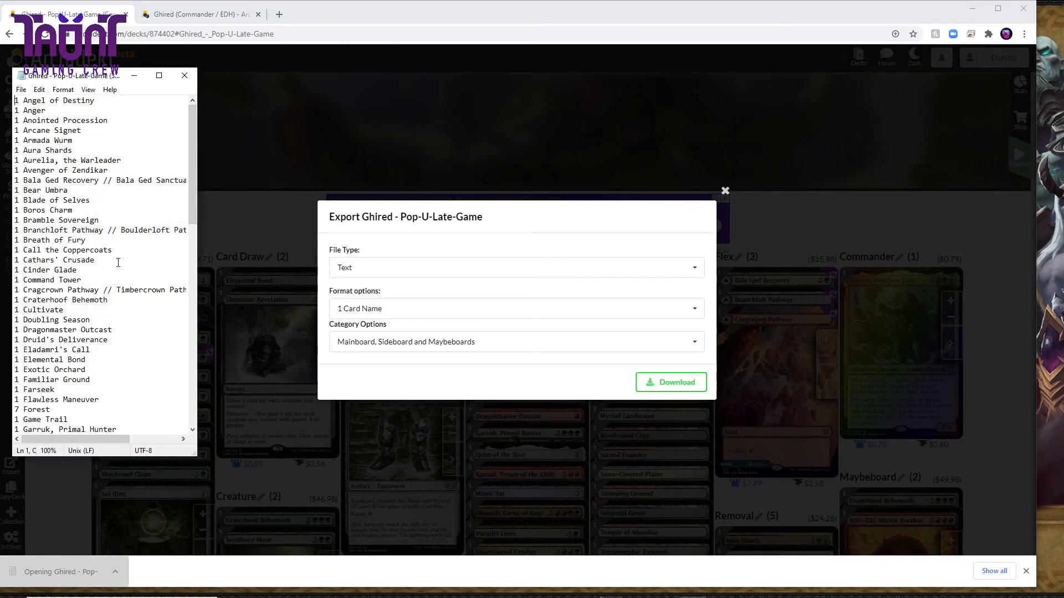
click(184, 75)
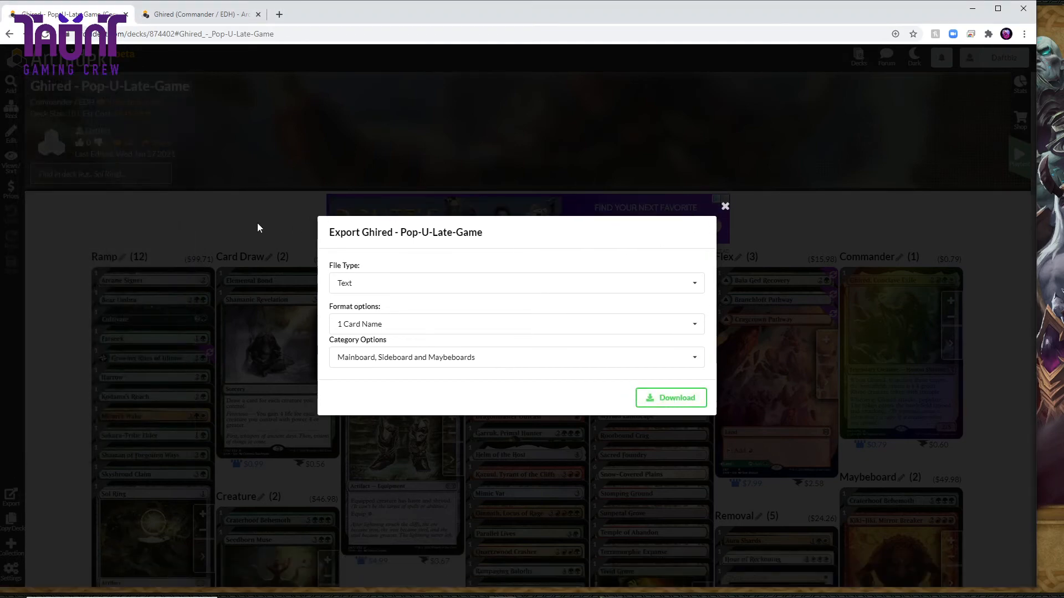
click(724, 206)
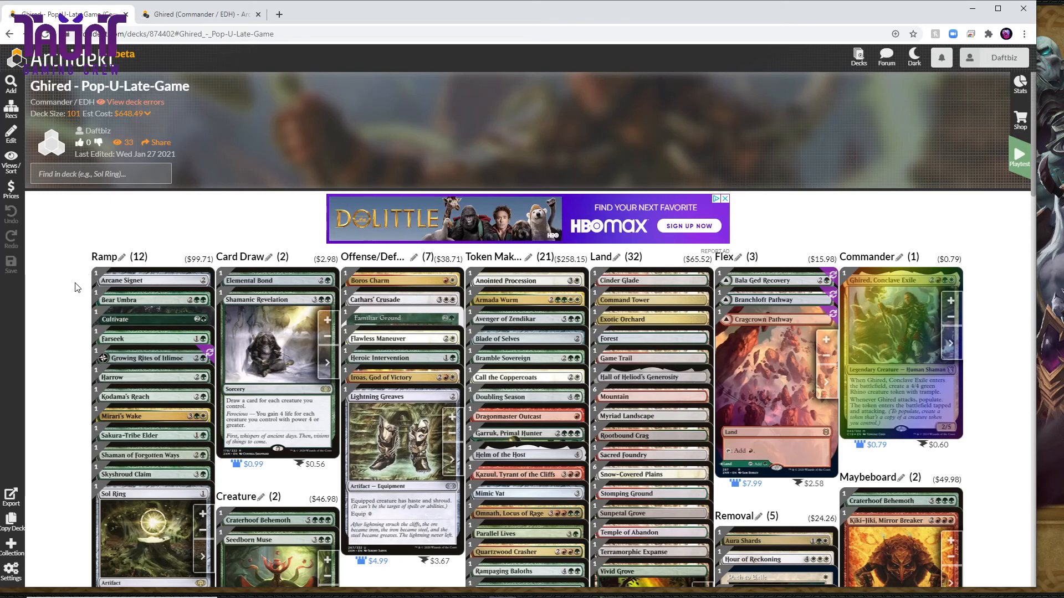
scroll(76, 288, down, 7)
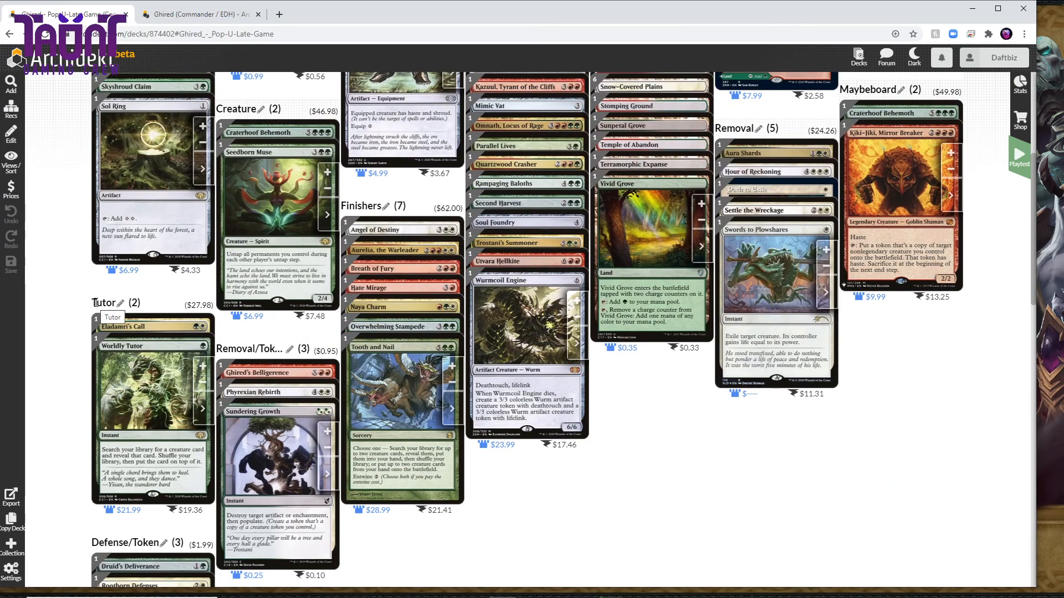
scroll(96, 302, up, 7)
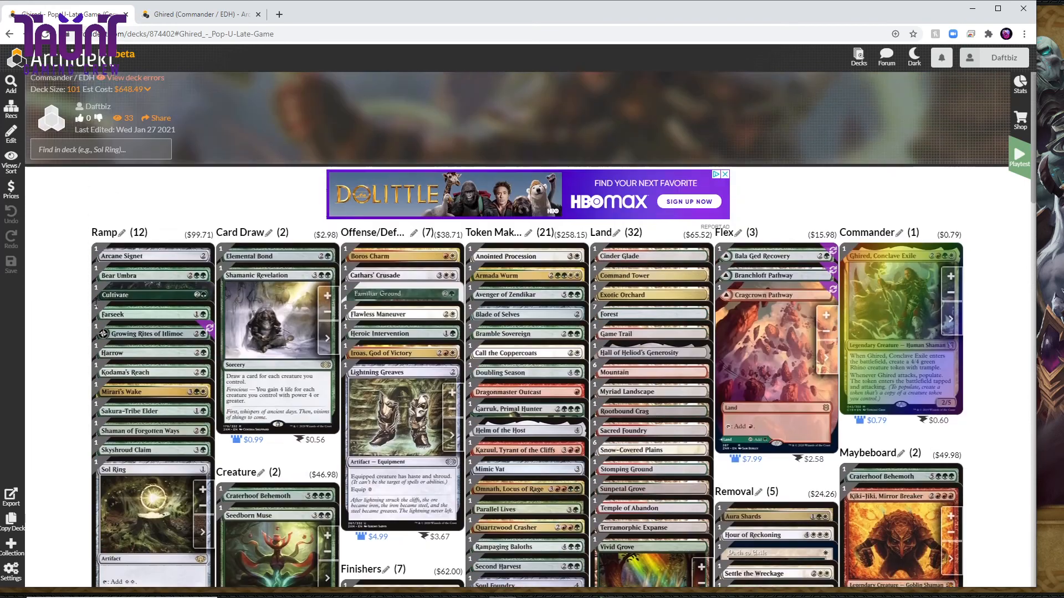